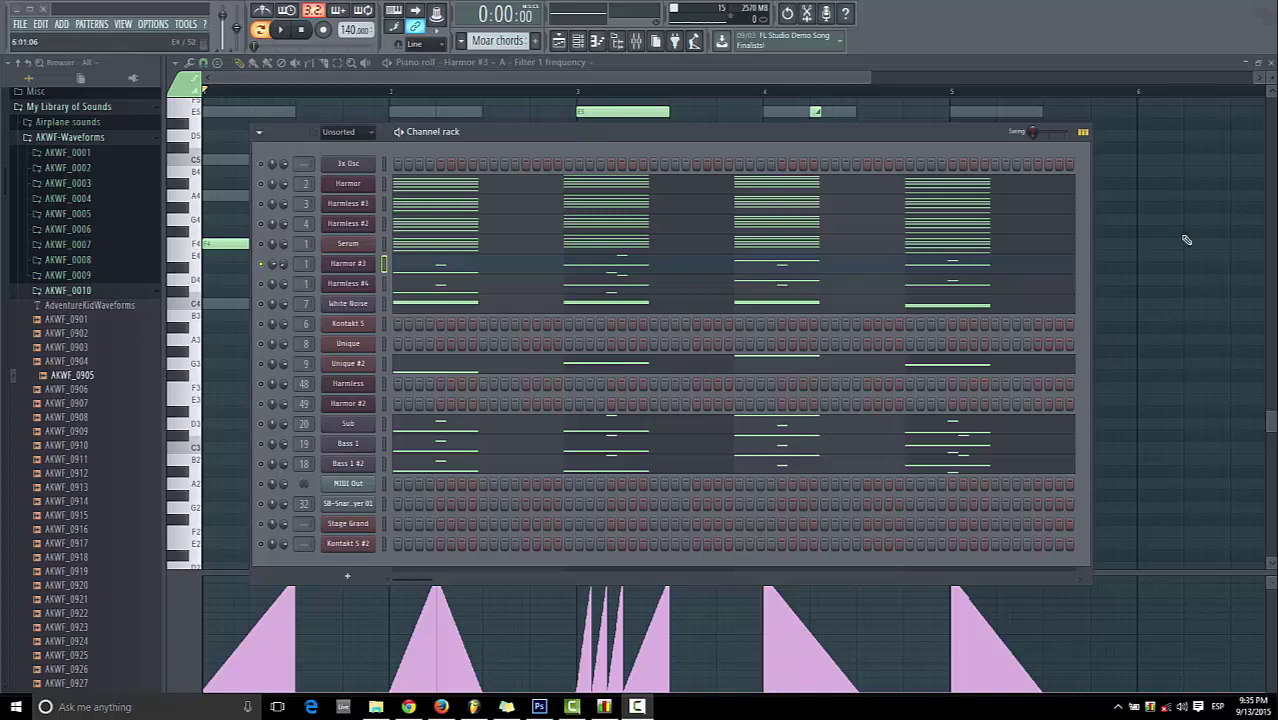
# - Examine the automation clips across the playlist tracks, including the Love Philter envelopes around the Moar chords #2 clip
pyautogui.click(1270, 62)
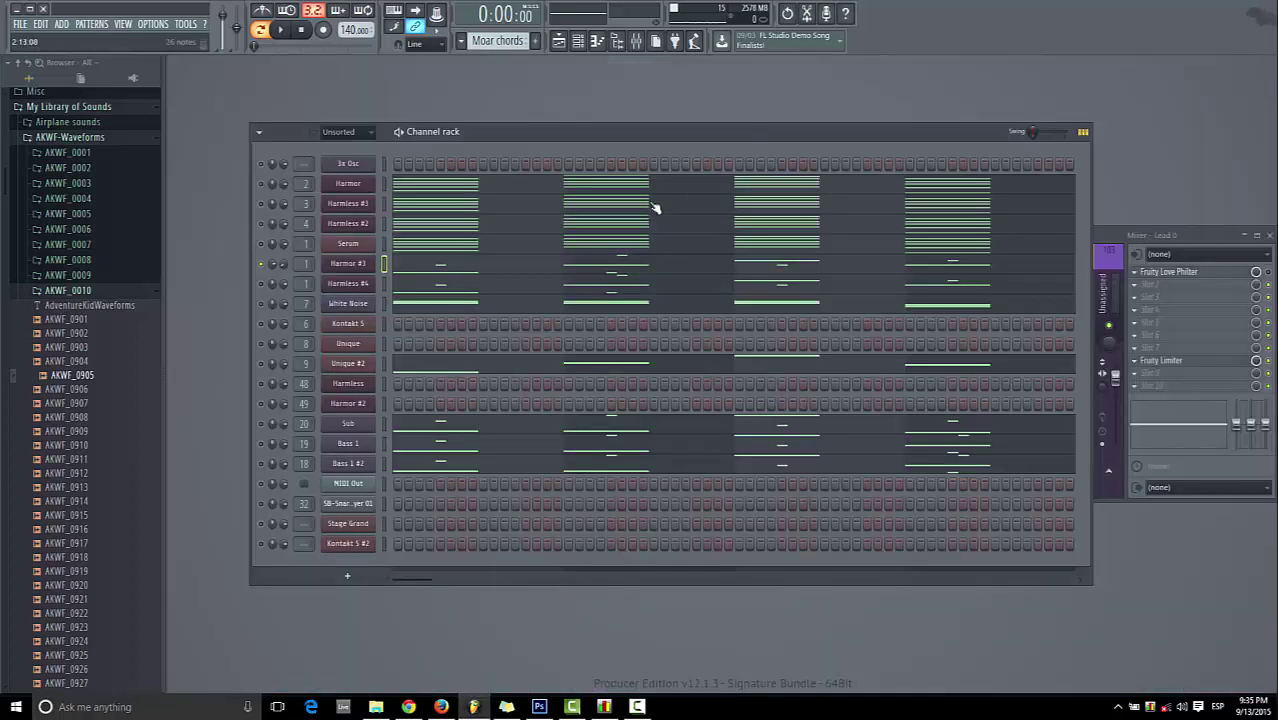
pyautogui.click(560, 41)
pyautogui.moveTo(982, 80); pyautogui.dragTo(776, 84)
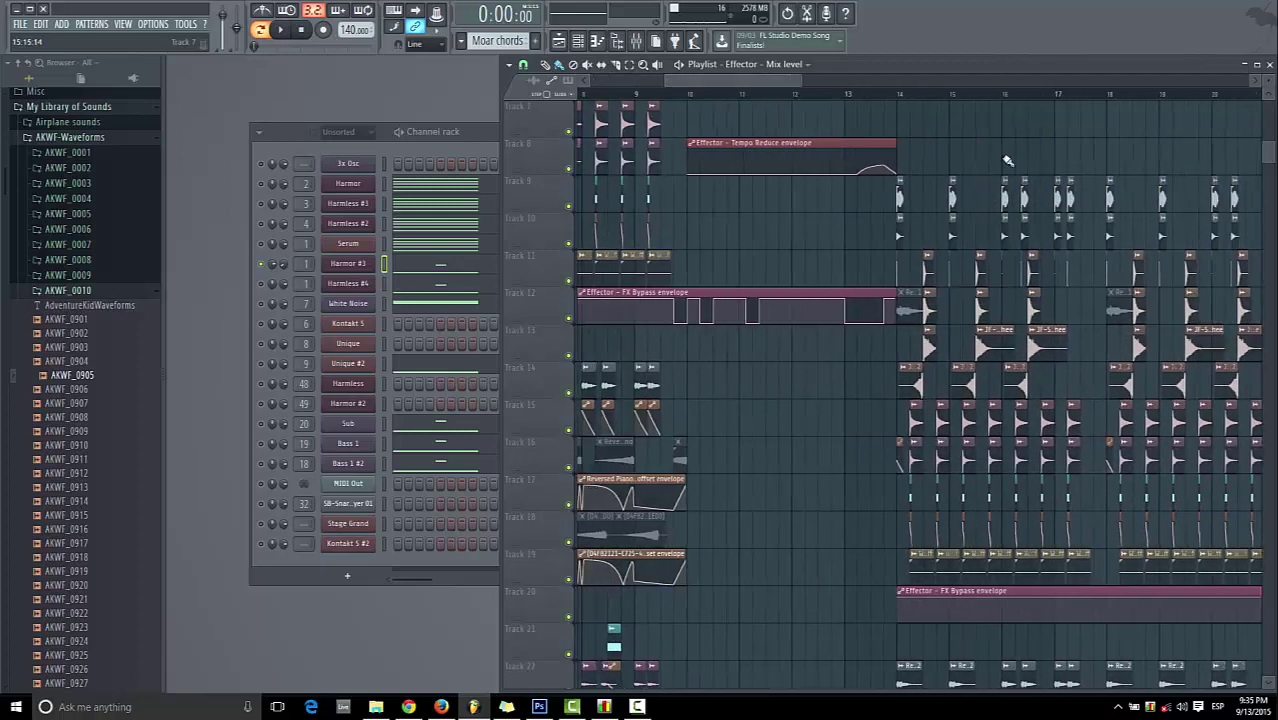
pyautogui.scroll(-8, 786, 321)
pyautogui.scroll(-10, 786, 321)
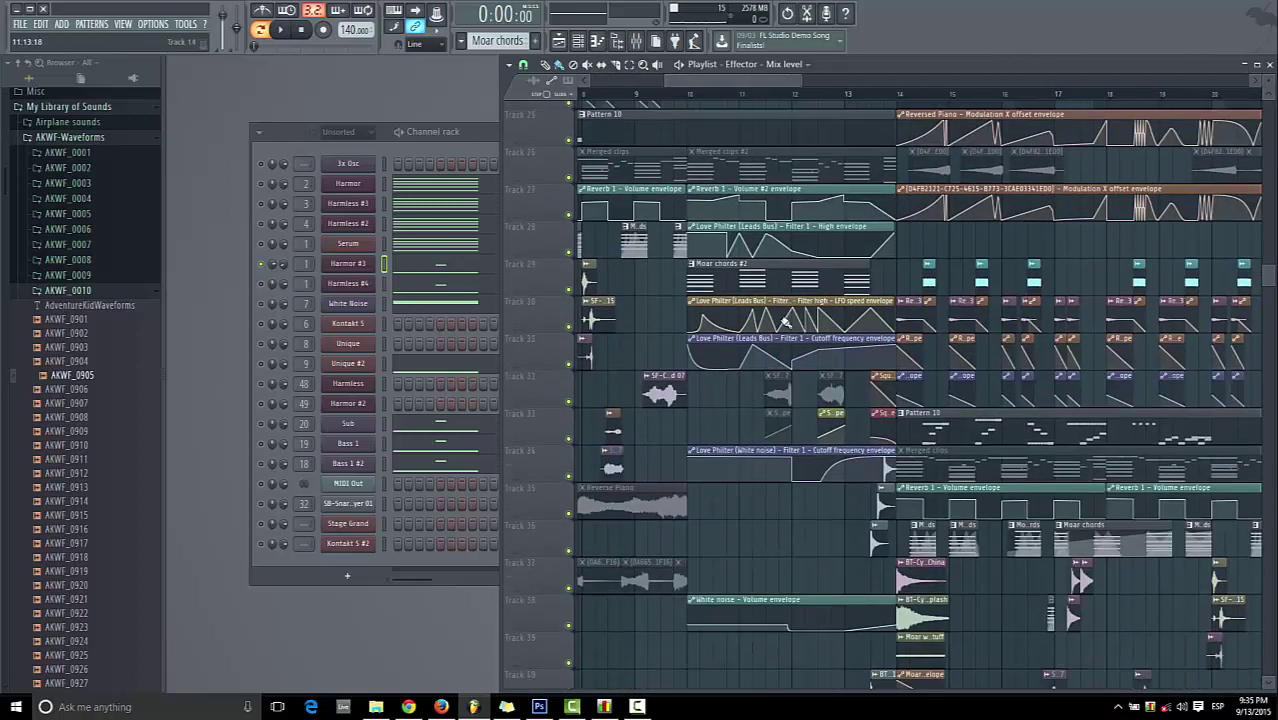
pyautogui.scroll(20, 786, 331)
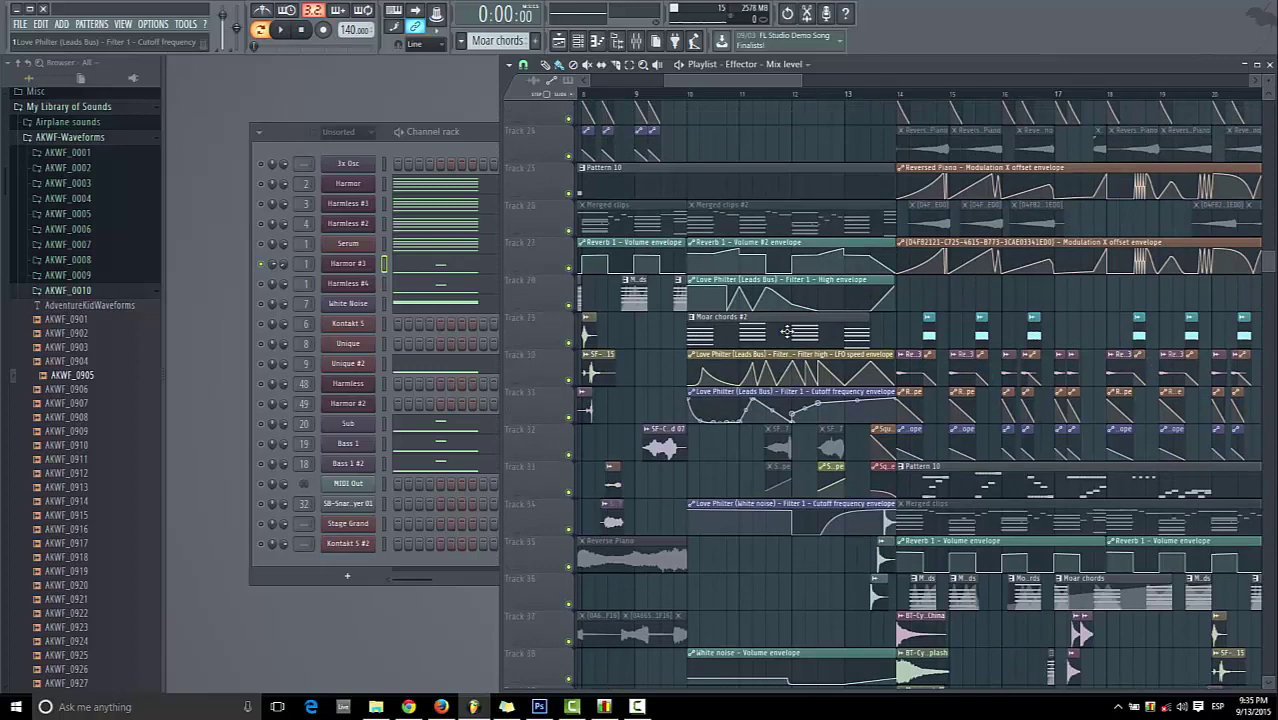
pyautogui.scroll(-8, 752, 84)
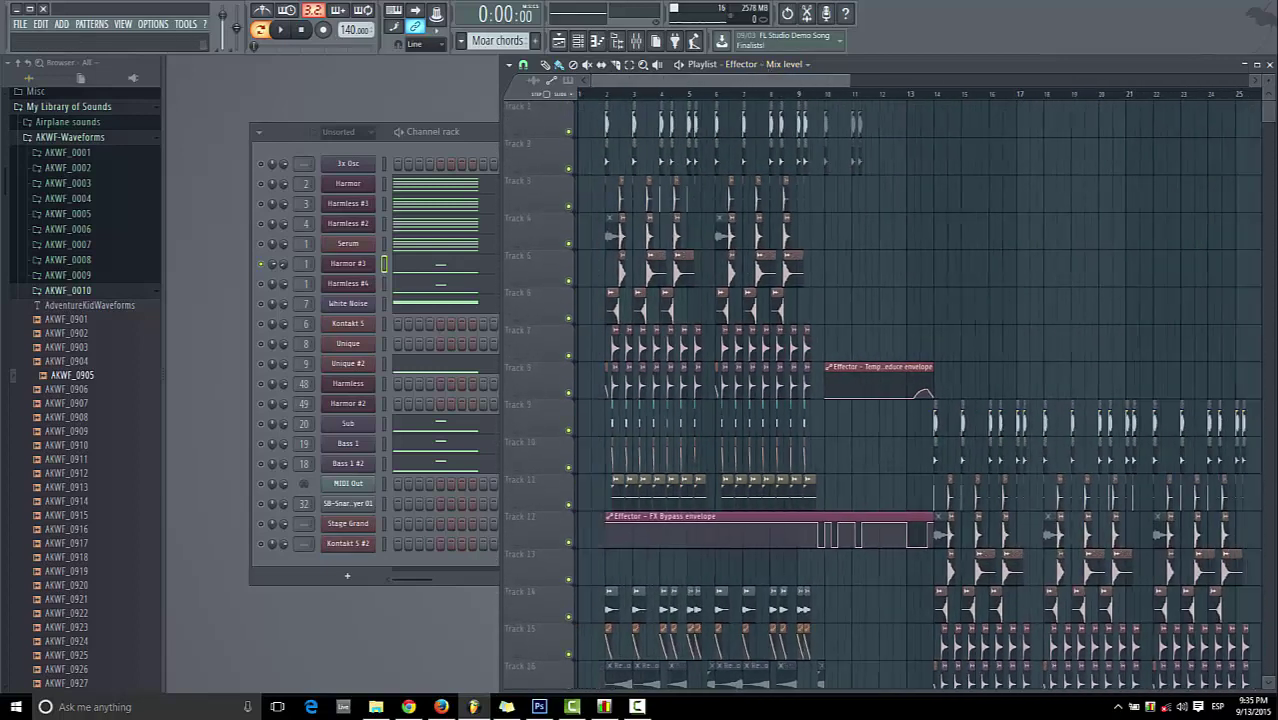
pyautogui.click(1270, 66)
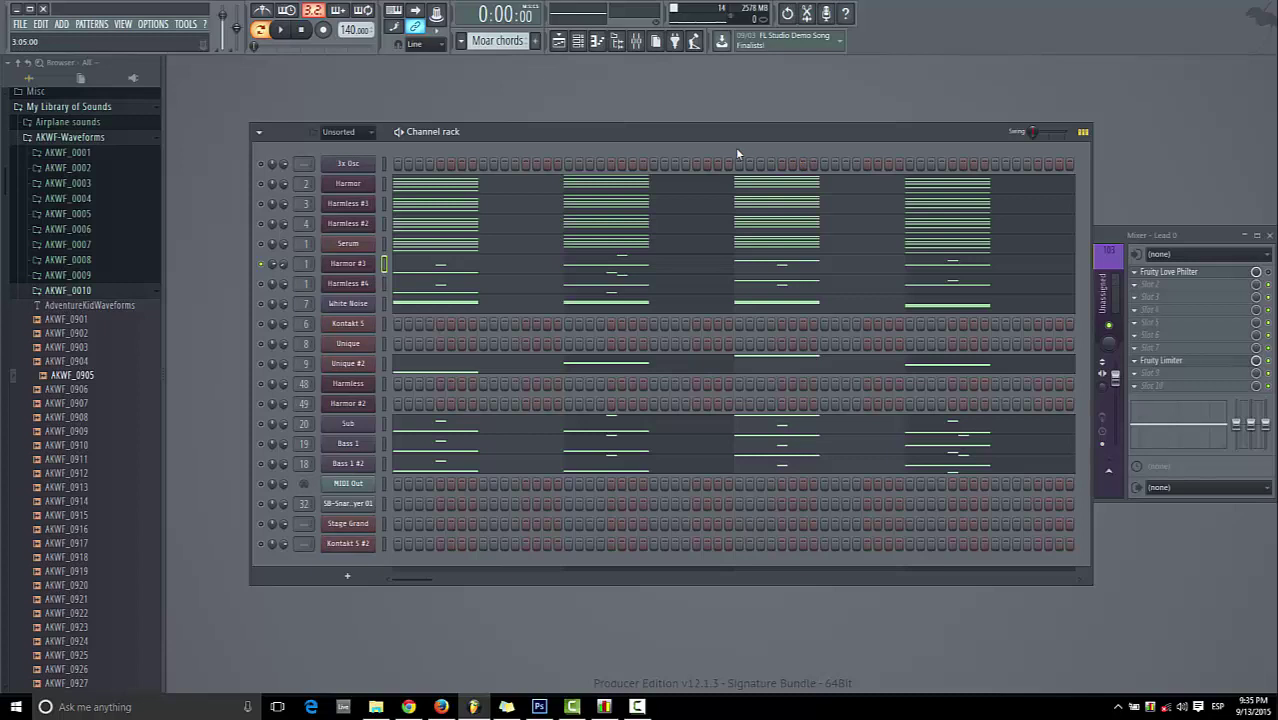
# - Open the Harmor #3 notes in the piano roll and view the part A Harmonic blur amount automation below them
pyautogui.click(420, 268)
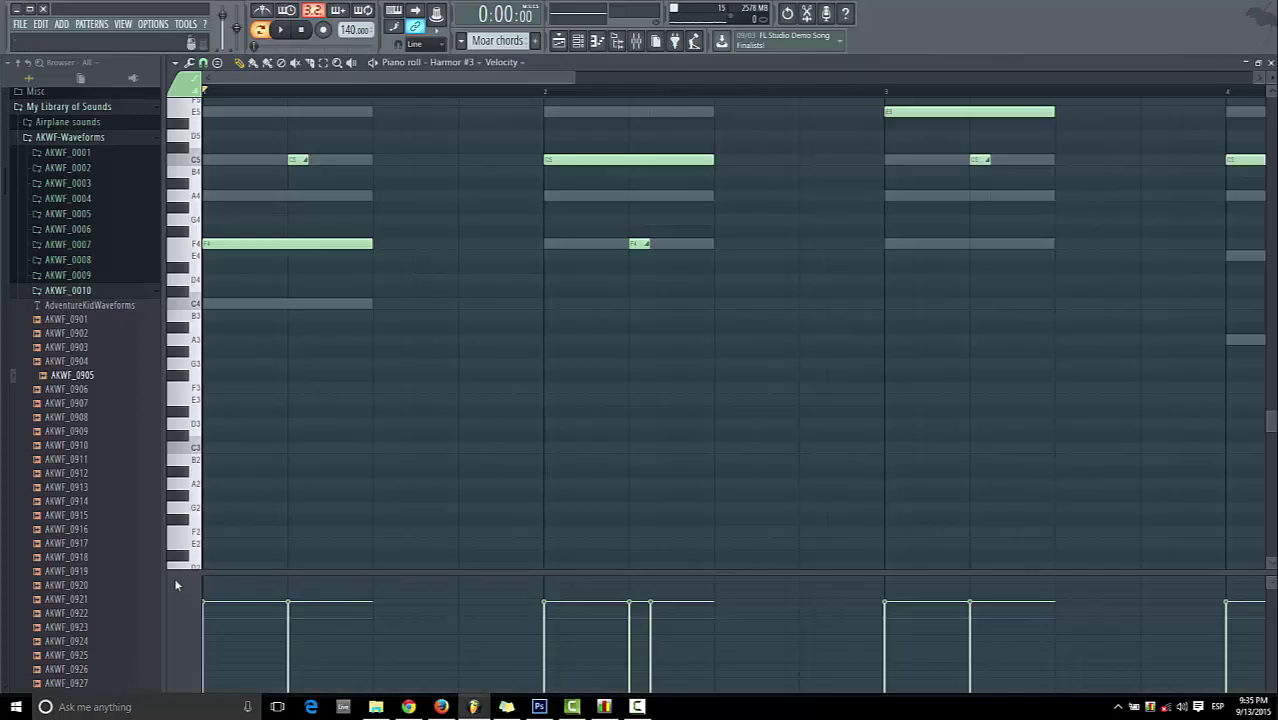
pyautogui.click(188, 600)
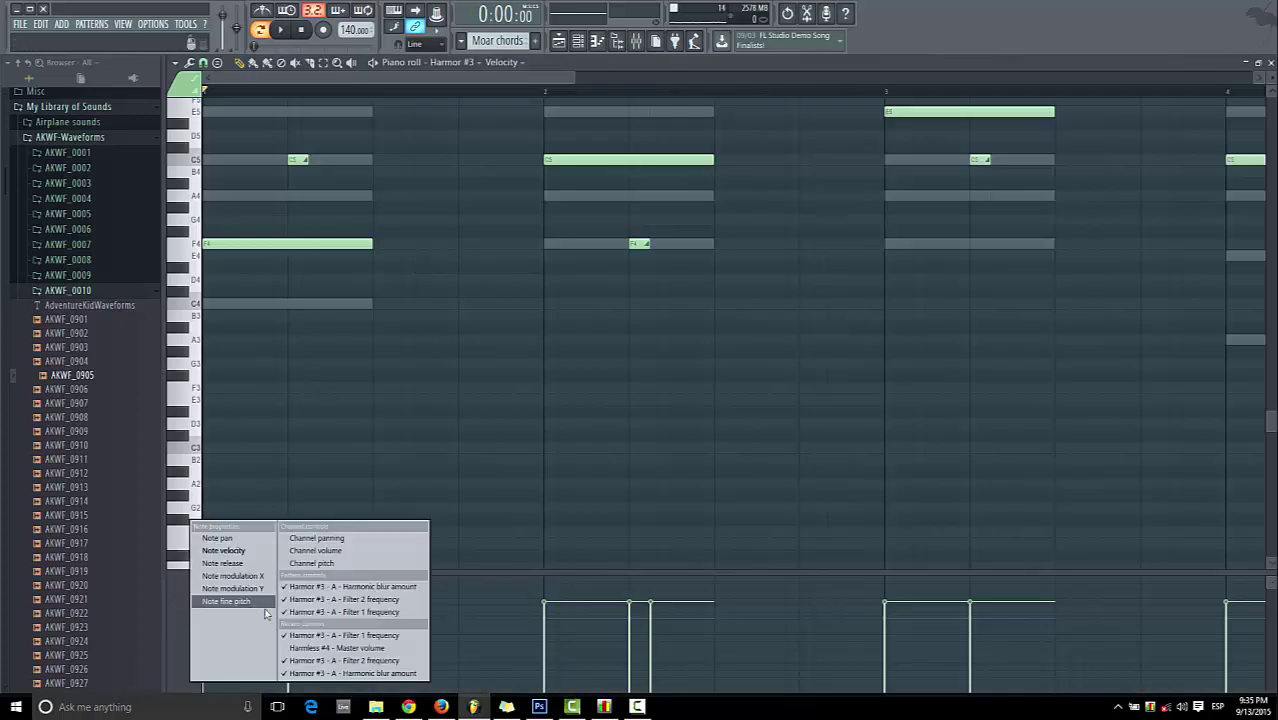
pyautogui.click(310, 587)
pyautogui.scroll(-2, 305, 546)
pyautogui.scroll(-1, 434, 266)
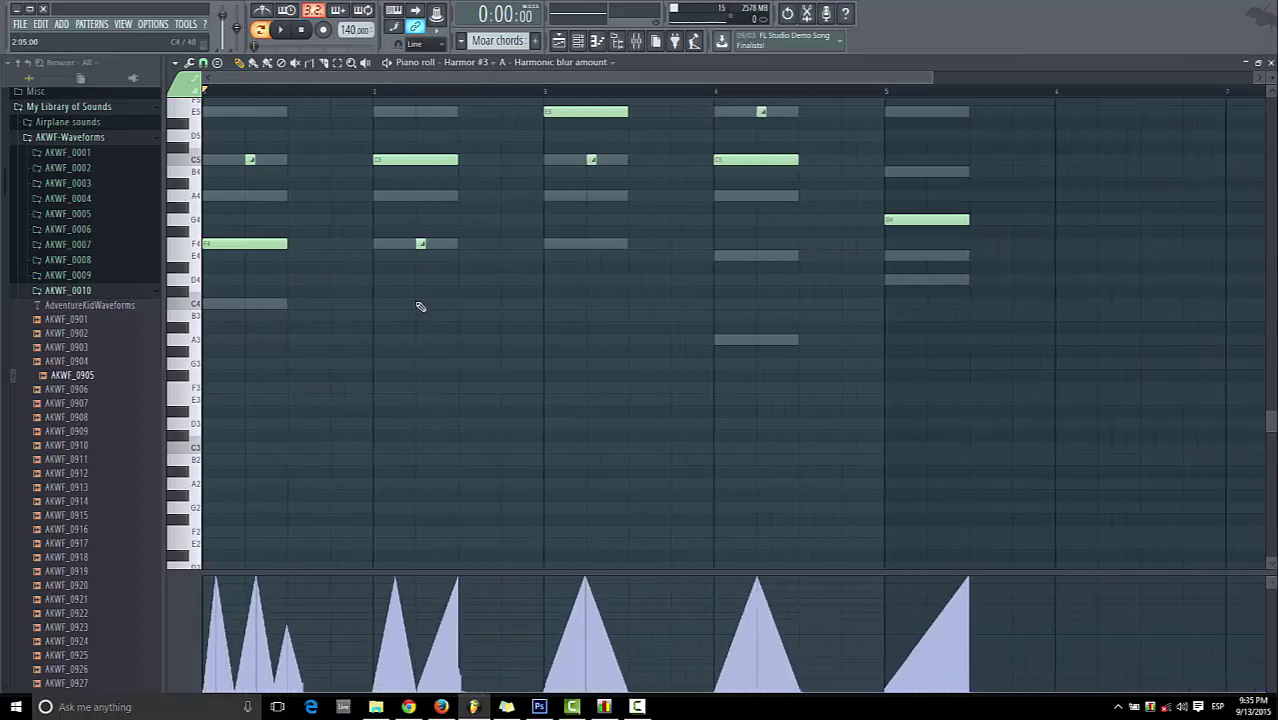
pyautogui.scroll(-5, 419, 305)
pyautogui.scroll(5, 417, 308)
# - Open the Harmor #3 synth and bring up its Filter 2 envelope amount for event editing in the piano roll
pyautogui.click(597, 40)
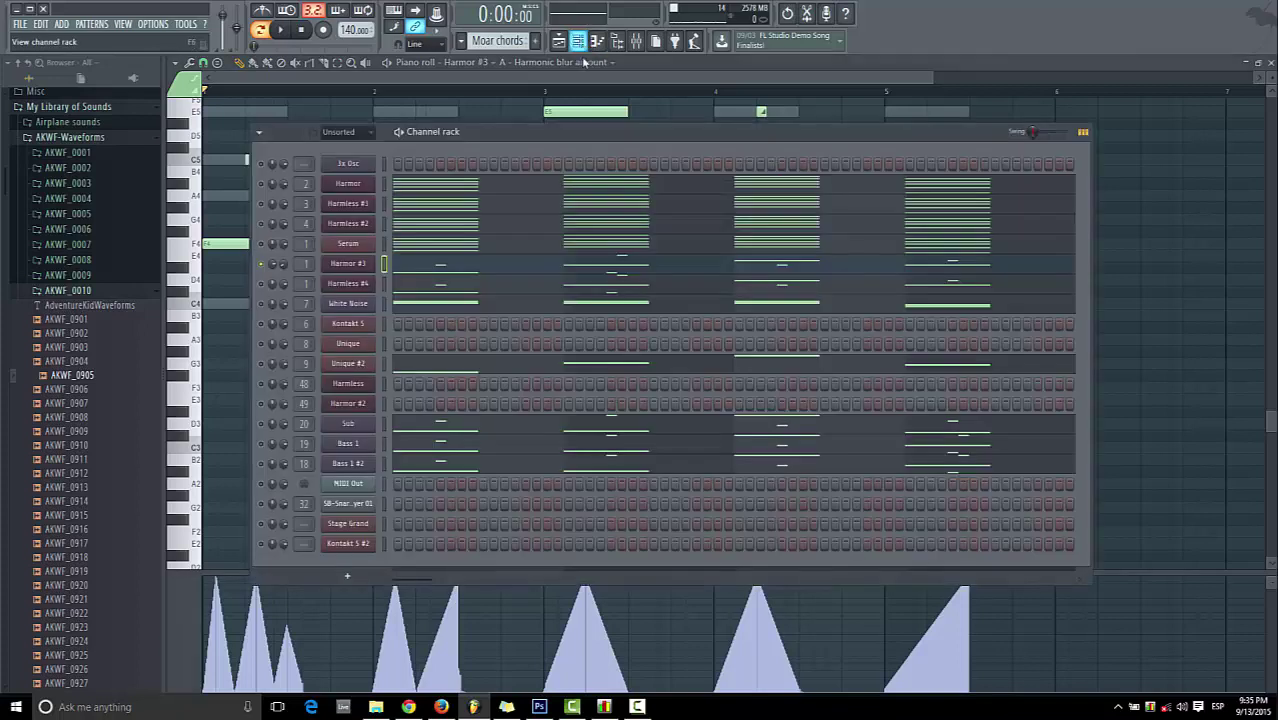
pyautogui.click(365, 266)
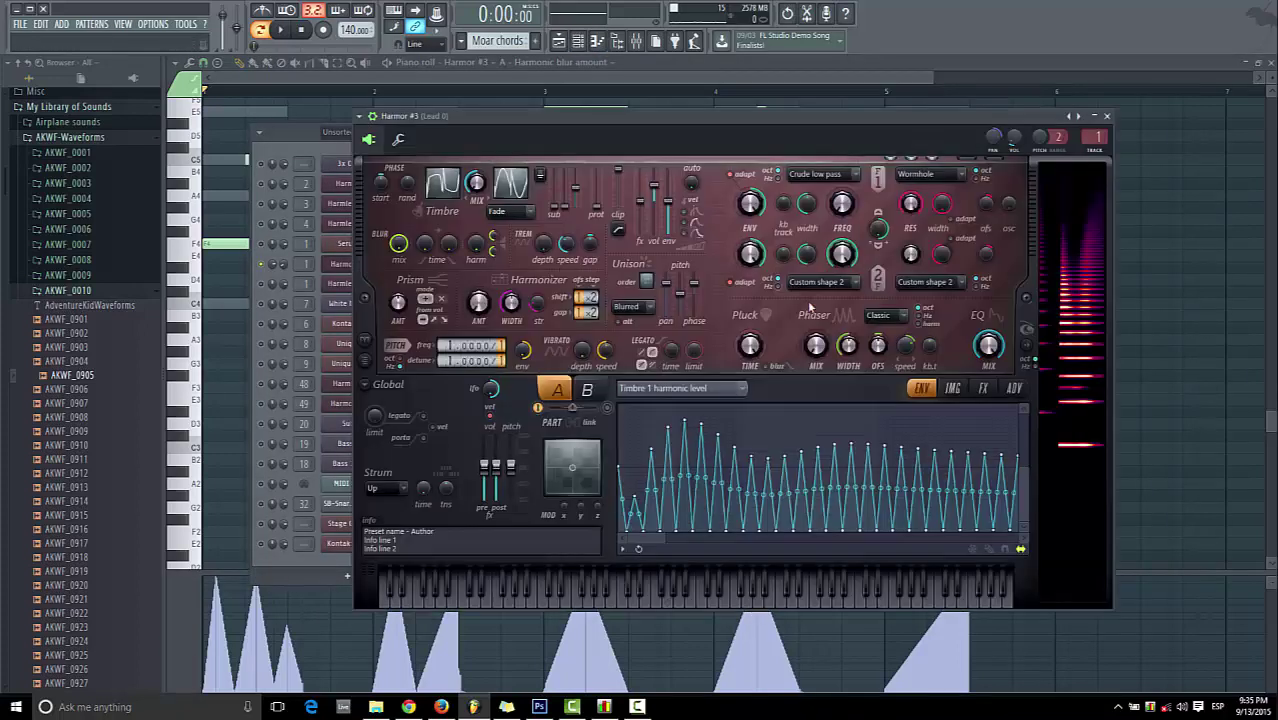
pyautogui.rightClick(750, 258)
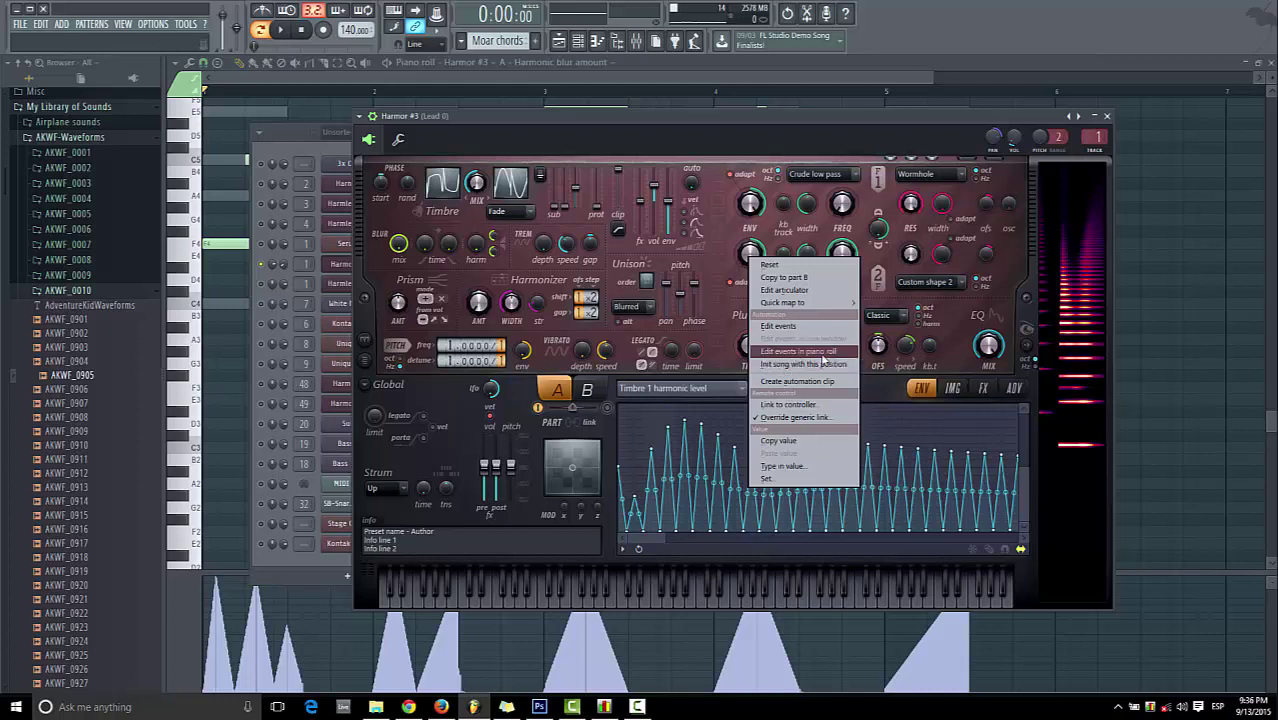
pyautogui.click(820, 352)
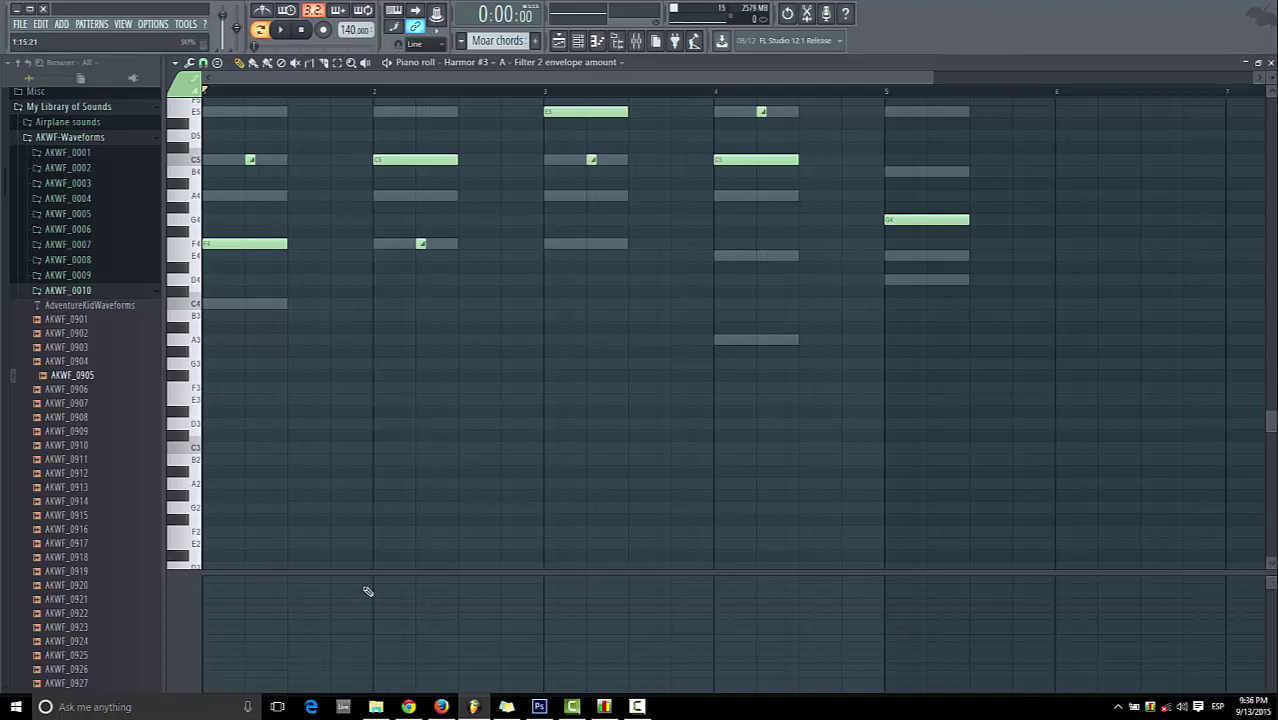
# - Draw rising and falling straight ramps for Harmor #3's Filter 2 envelope amount across bars 1 to 5
pyautogui.moveTo(216, 645); pyautogui.dragTo(1013, 619)
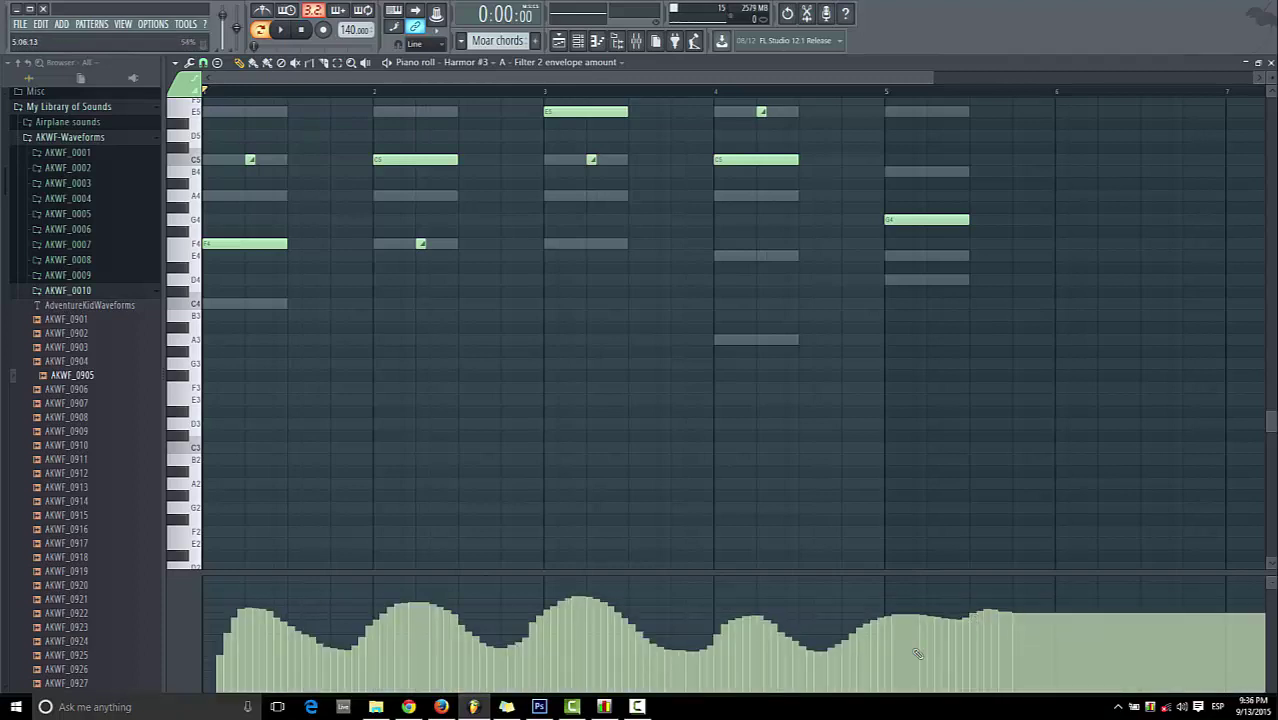
pyautogui.moveTo(209, 688)
pyautogui.mouseDown()
pyautogui.moveTo(294, 599)
pyautogui.moveTo(371, 568)
pyautogui.moveTo(410, 625)
pyautogui.moveTo(594, 698)
pyautogui.moveTo(726, 585)
pyautogui.moveTo(713, 597)
pyautogui.moveTo(831, 670)
pyautogui.mouseUp()
pyautogui.moveTo(831, 670)
pyautogui.mouseDown()
pyautogui.moveTo(946, 600)
pyautogui.moveTo(921, 604)
pyautogui.moveTo(976, 650)
pyautogui.moveTo(1030, 591)
pyautogui.mouseUp()
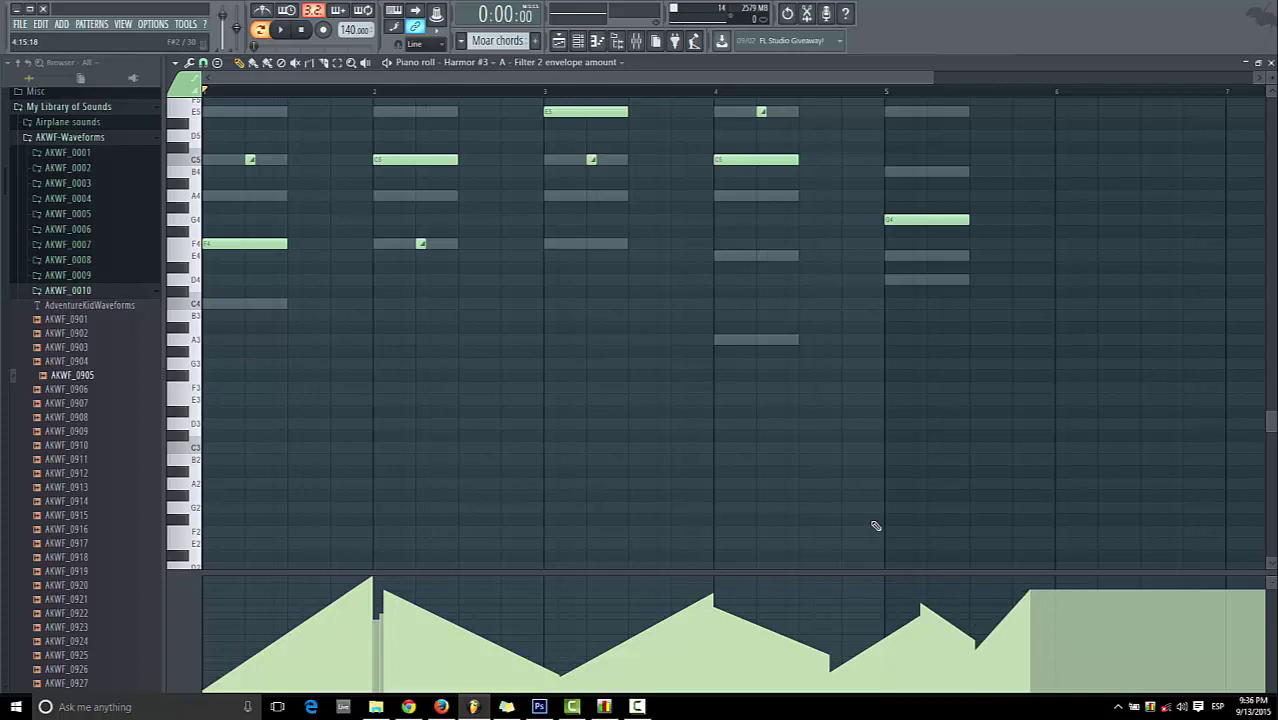
pyautogui.moveTo(934, 78); pyautogui.dragTo(1252, 82)
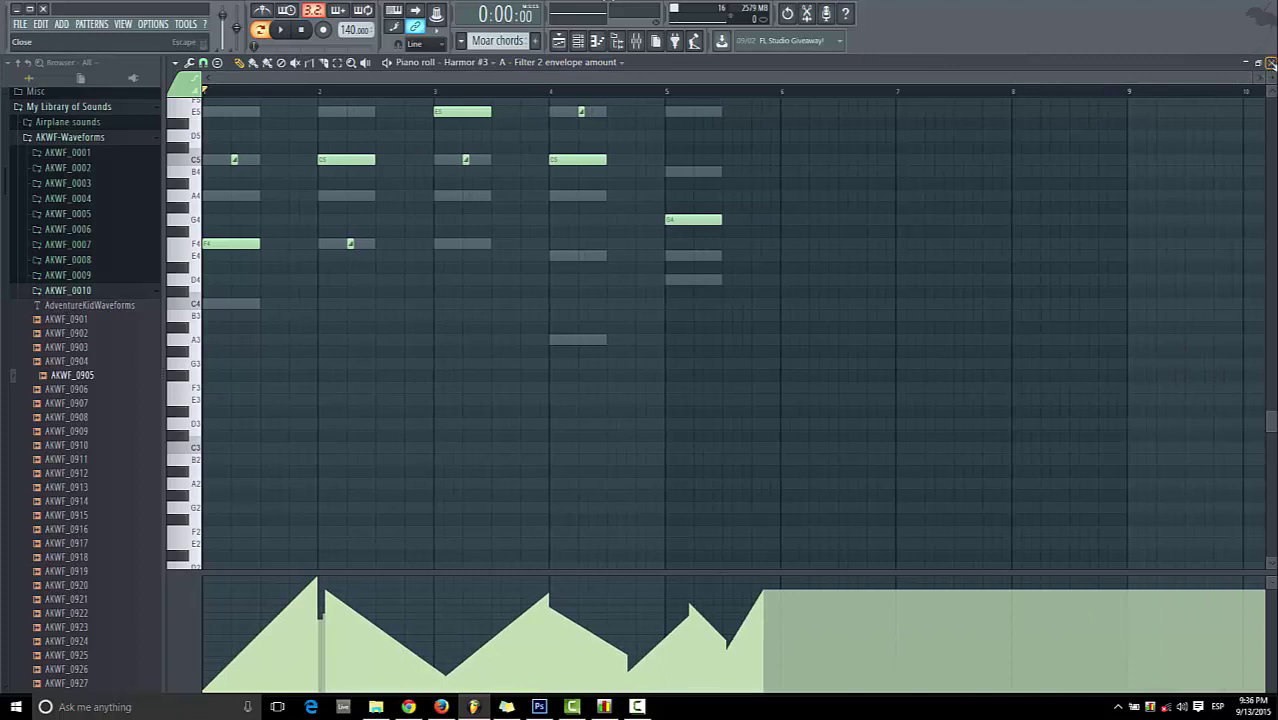
# - Return to the playlist and examine how automation clips are spread over the whole arrangement
pyautogui.click(578, 41)
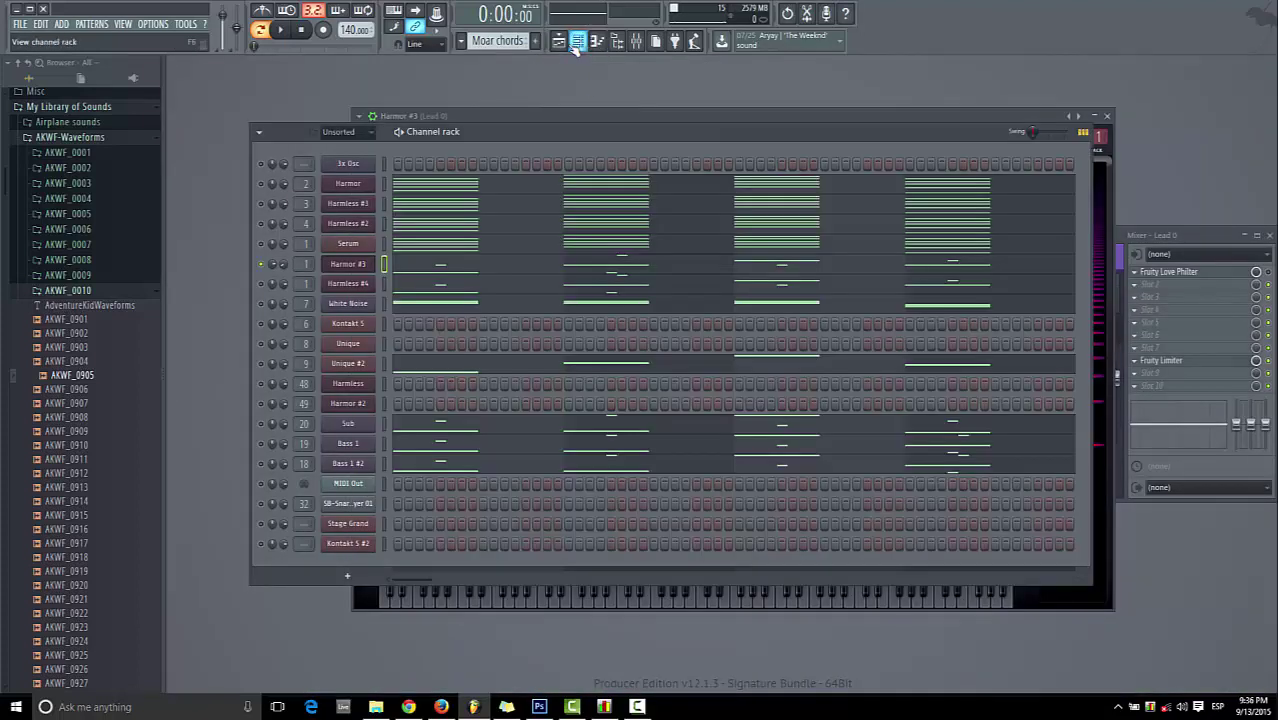
pyautogui.click(558, 41)
pyautogui.scroll(-10, 915, 336)
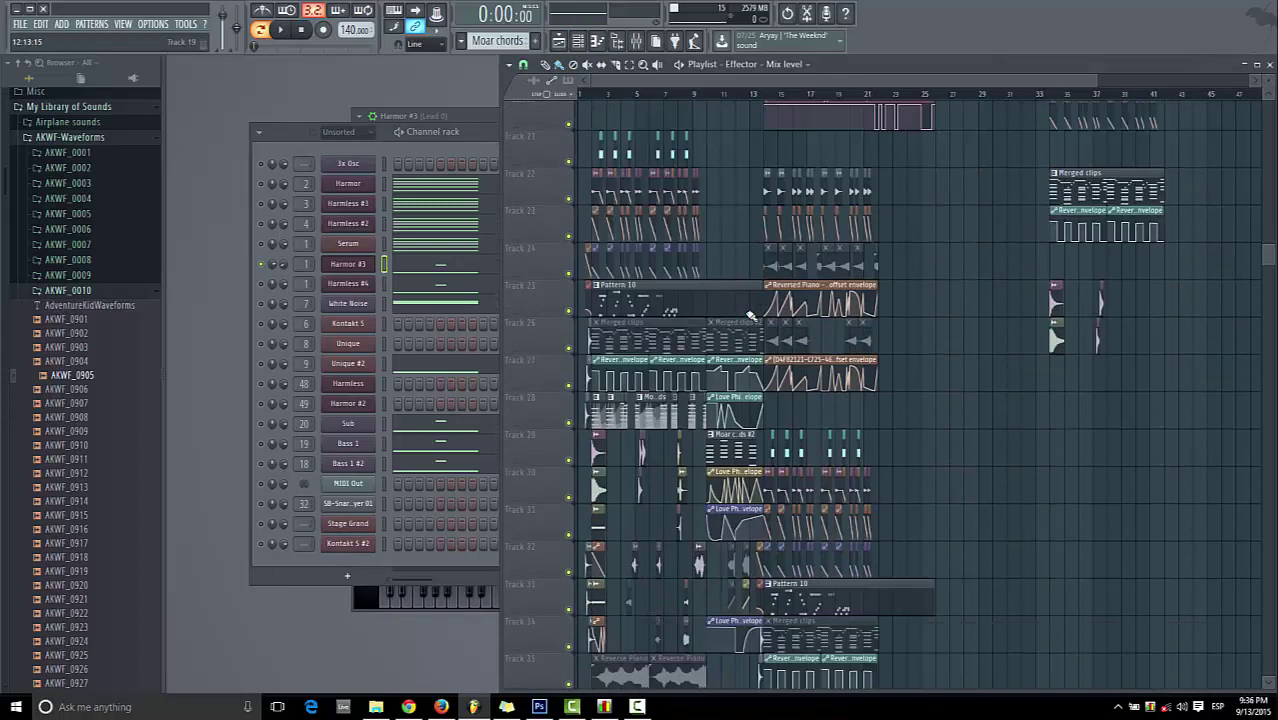
pyautogui.scroll(20, 748, 314)
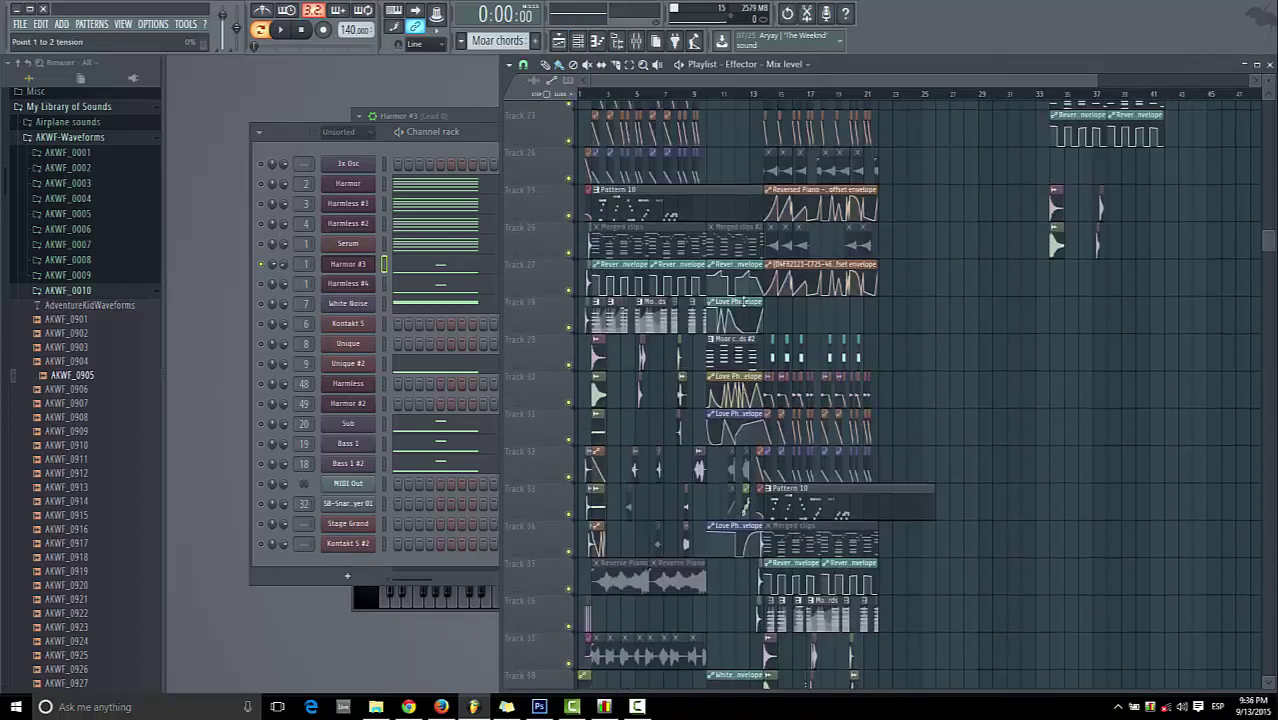
pyautogui.scroll(1, 743, 302)
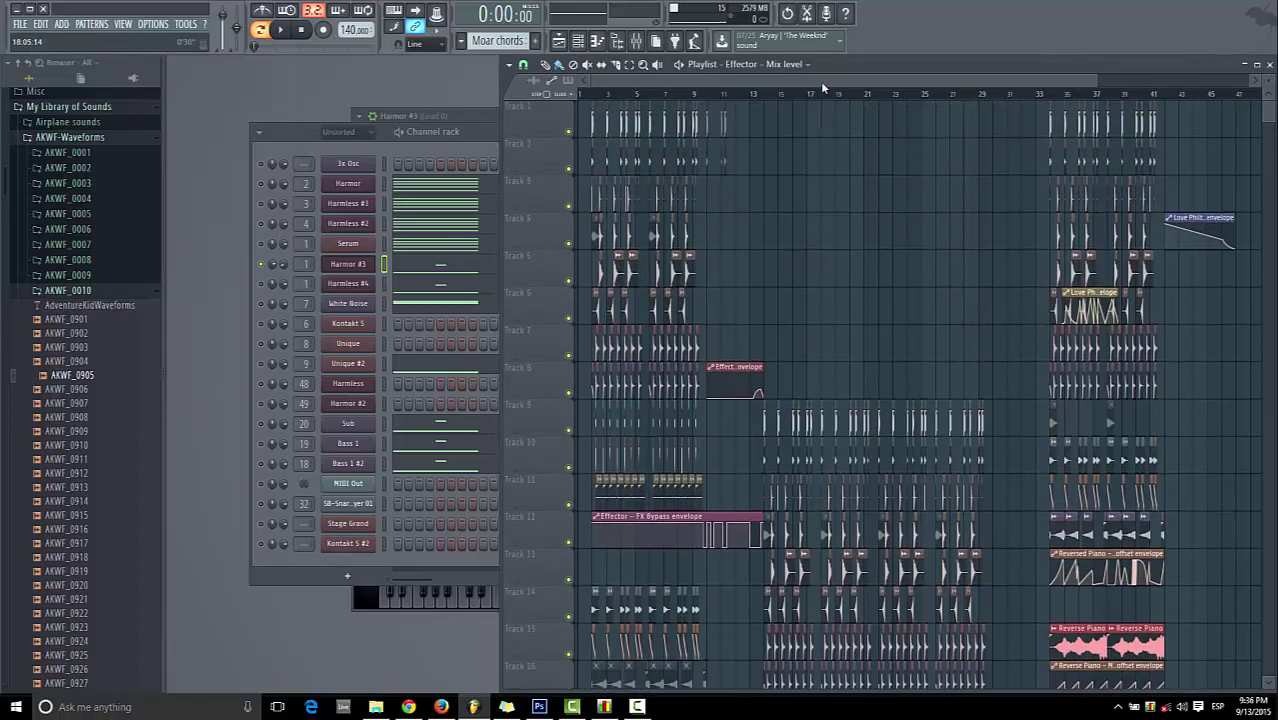
pyautogui.scroll(-3, 823, 84)
pyautogui.scroll(2, 823, 84)
pyautogui.moveTo(1136, 80)
pyautogui.mouseDown()
pyautogui.moveTo(883, 80)
pyautogui.moveTo(1123, 80)
pyautogui.mouseUp()
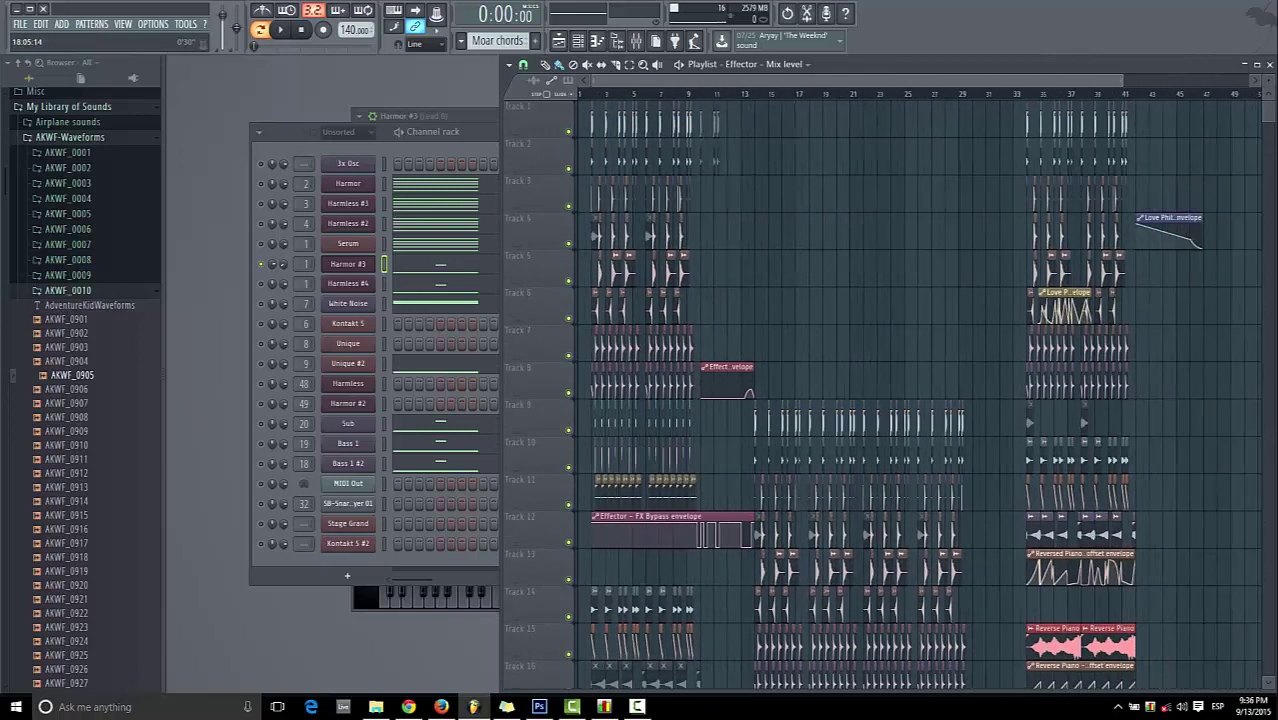
pyautogui.scroll(-15, 853, 397)
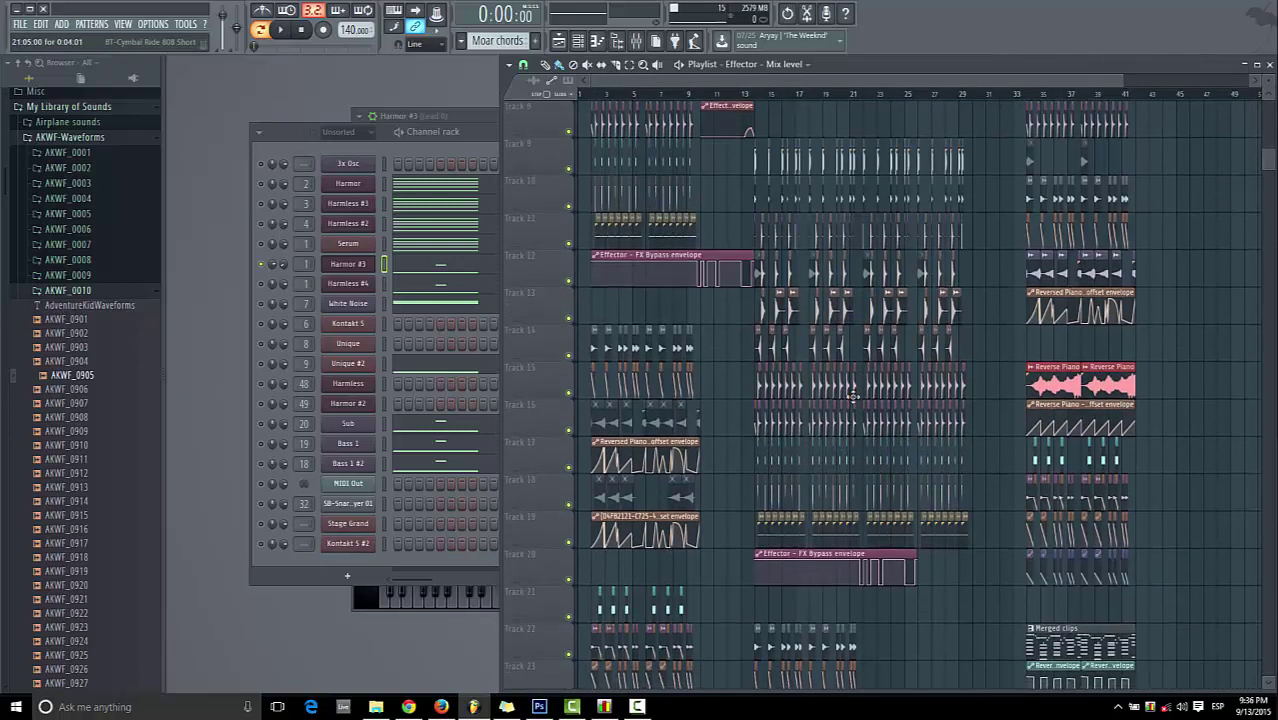
pyautogui.scroll(15, 853, 397)
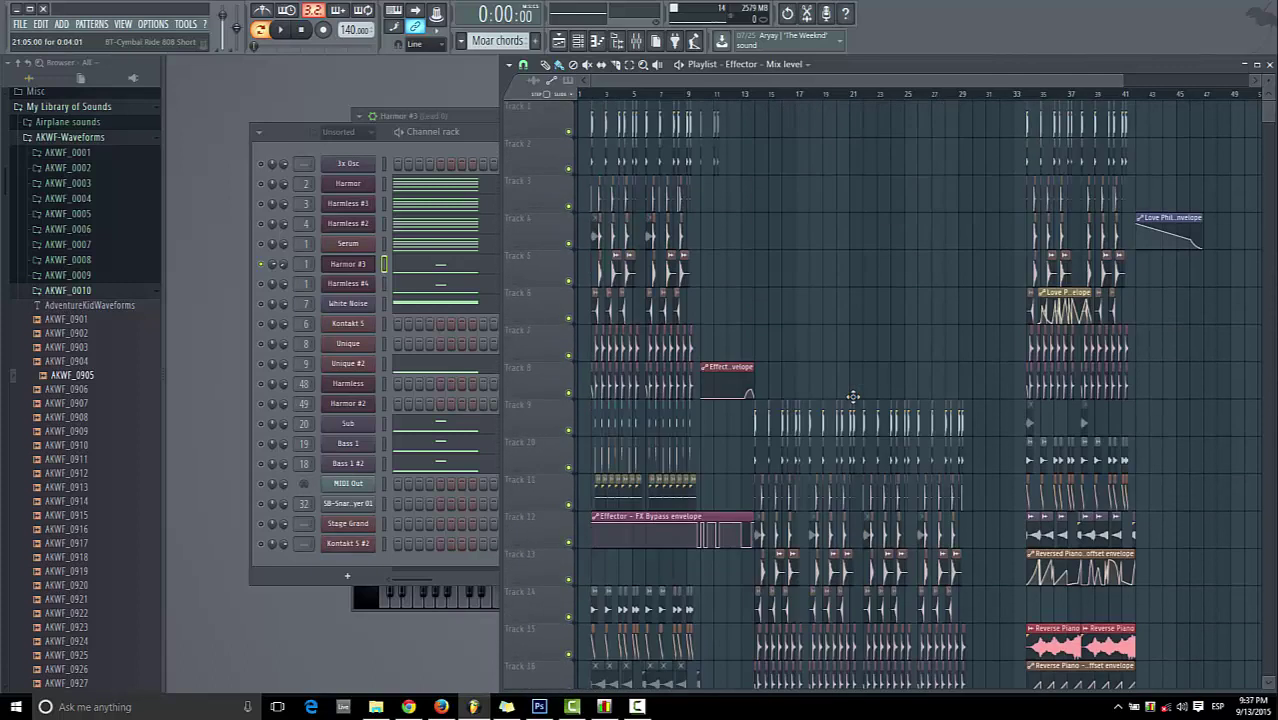
# - Examine the automation envelopes on Tracks 16 to 31 of the playlist, especially between bars 2 and 14
pyautogui.scroll(-10, 853, 397)
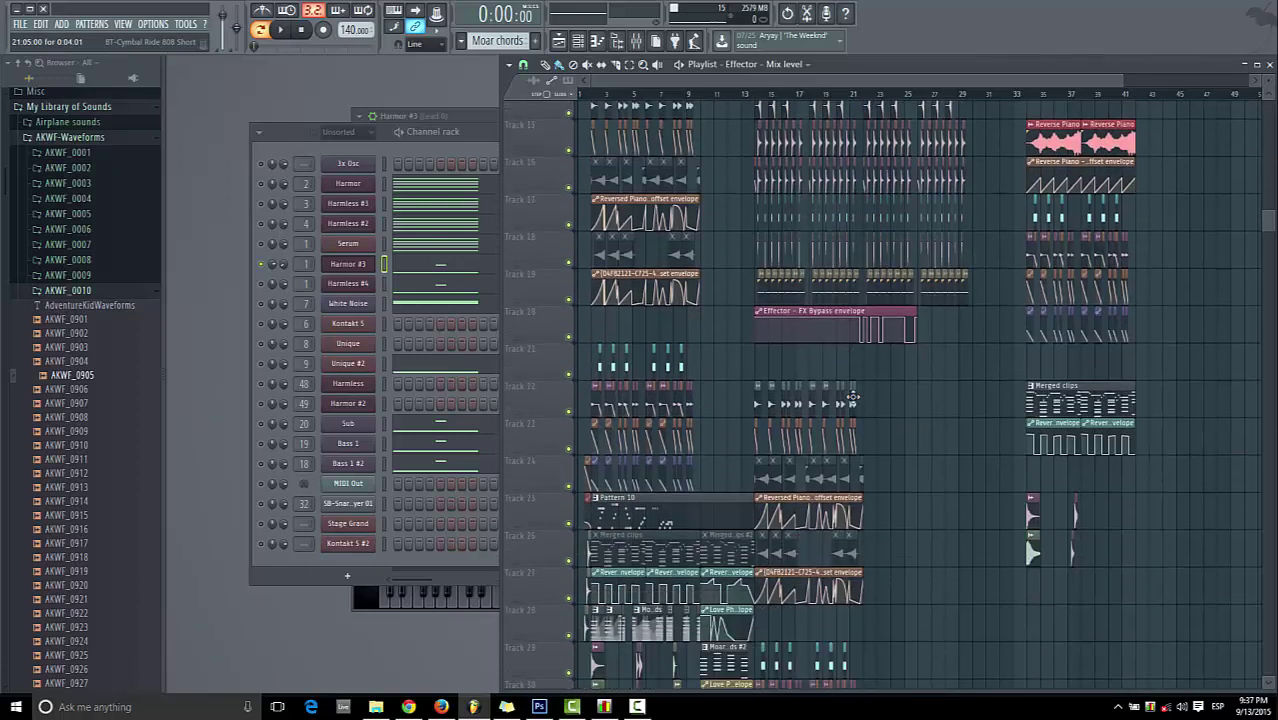
pyautogui.scroll(-2, 765, 412)
pyautogui.scroll(1, 765, 412)
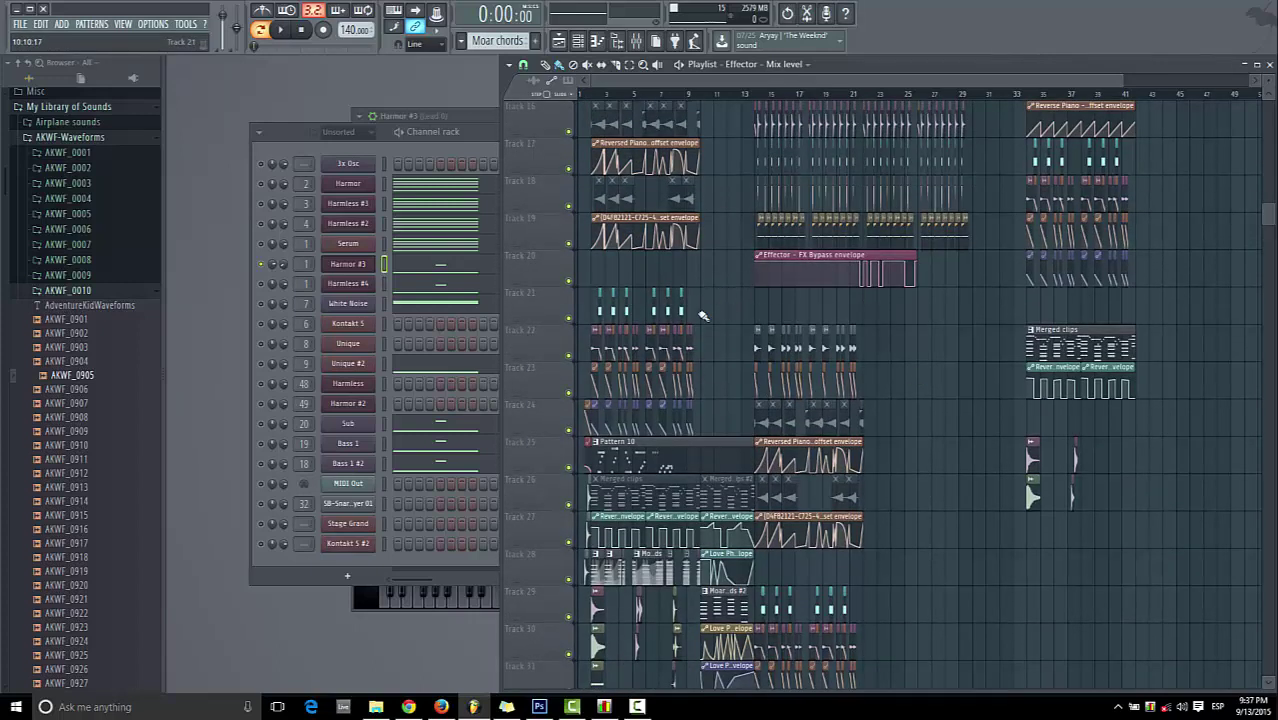
pyautogui.scroll(4, 687, 82)
pyautogui.moveTo(760, 82); pyautogui.dragTo(686, 82)
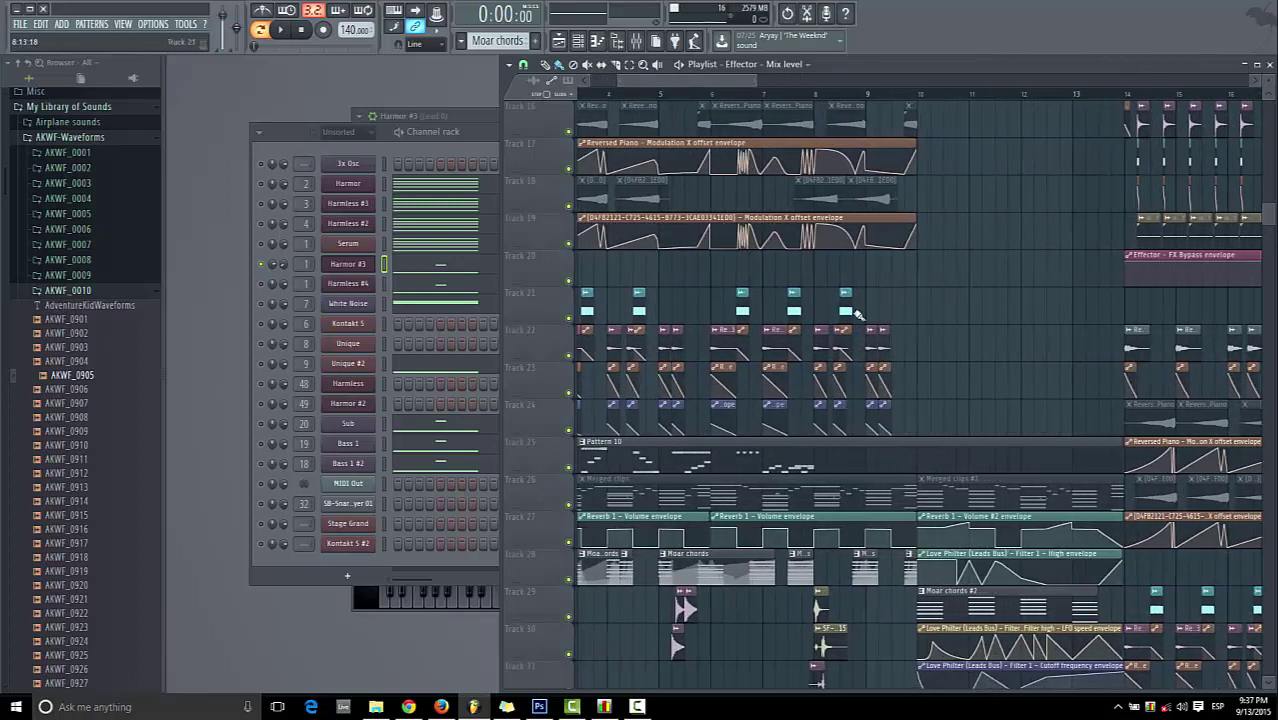
pyautogui.scroll(-2, 684, 90)
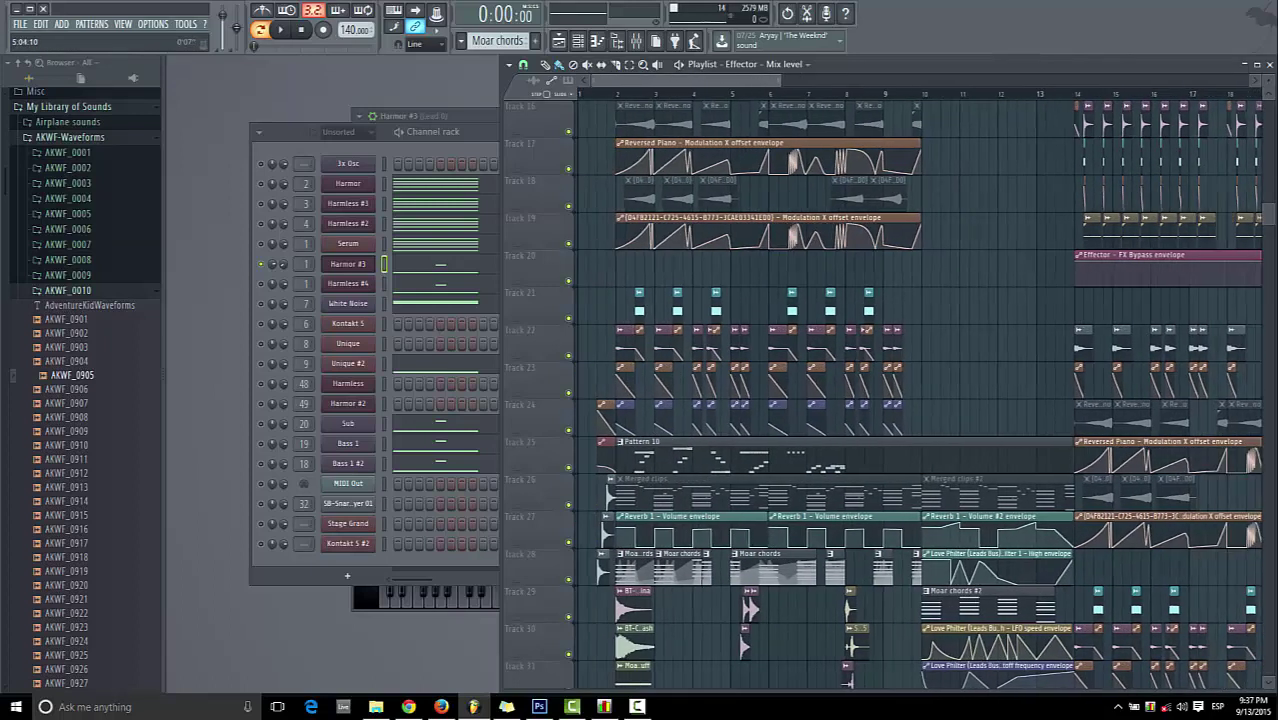
pyautogui.scroll(-3, 740, 178)
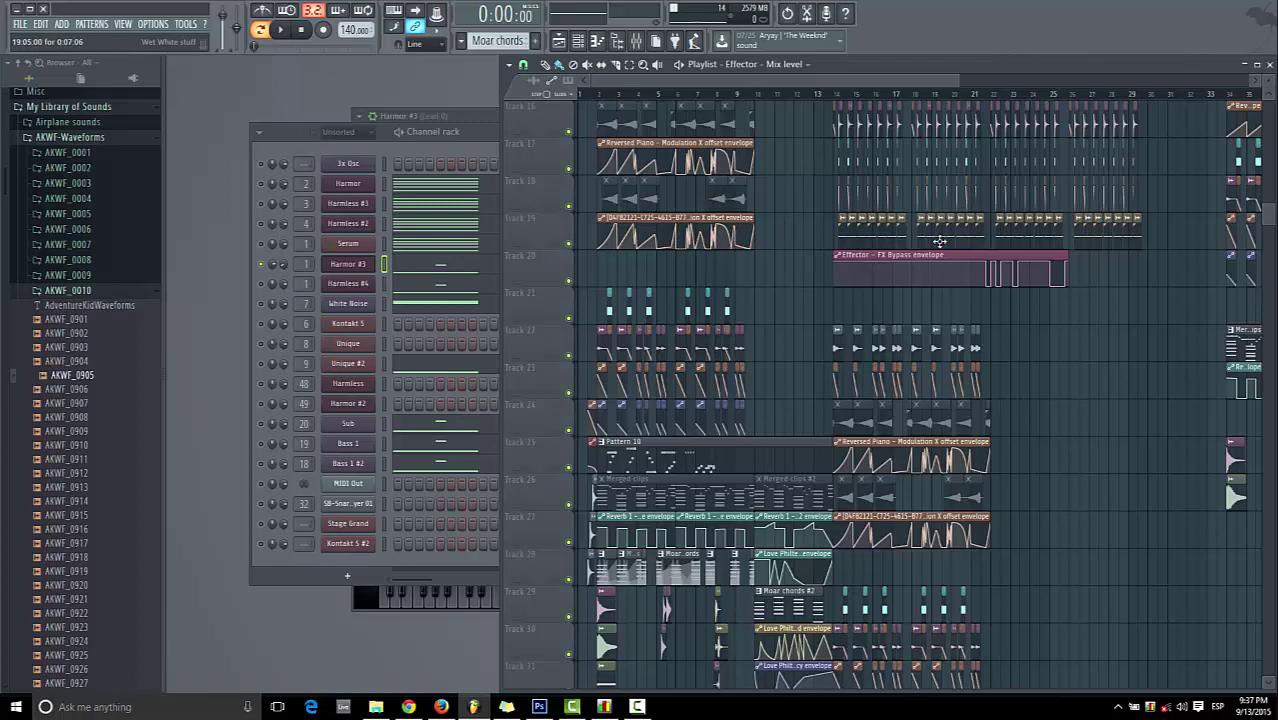
# - Inspect the channel settings and plugin options of the Effector - FX Bypass automation clip on Track 20, and close them
pyautogui.scroll(3, 940, 241)
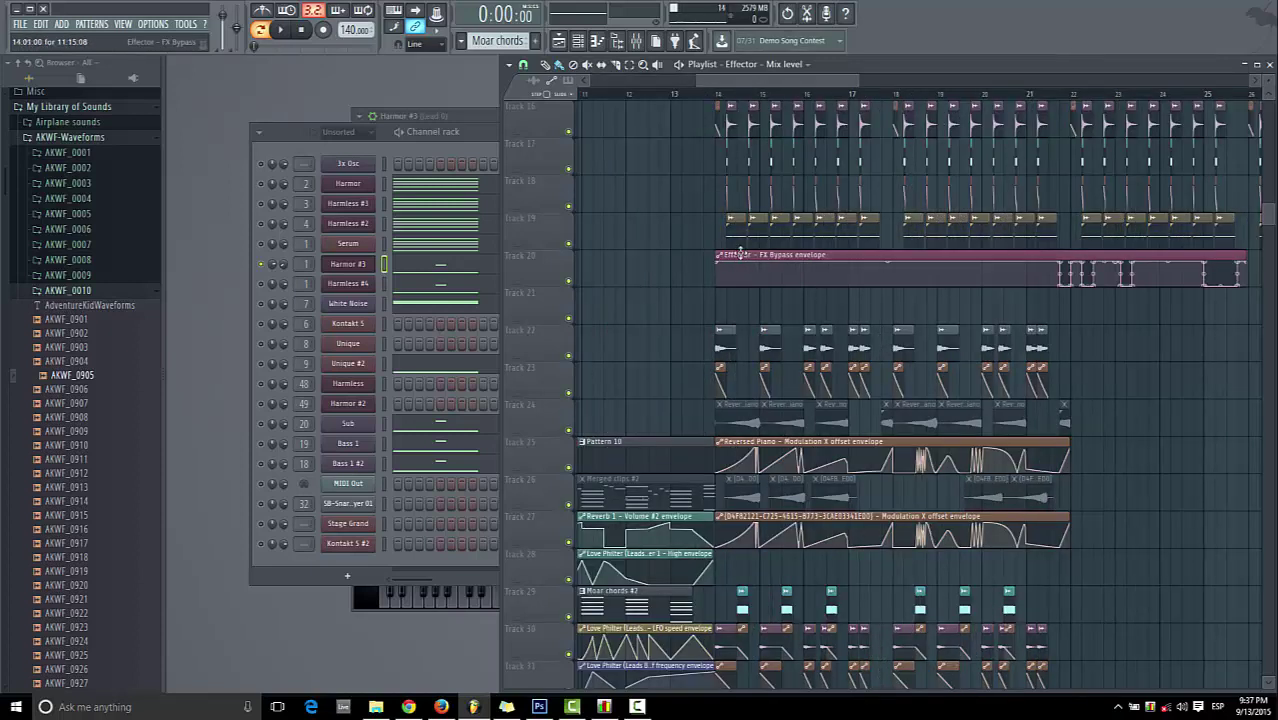
pyautogui.doubleClick(741, 254)
pyautogui.moveTo(460, 178); pyautogui.dragTo(665, 157)
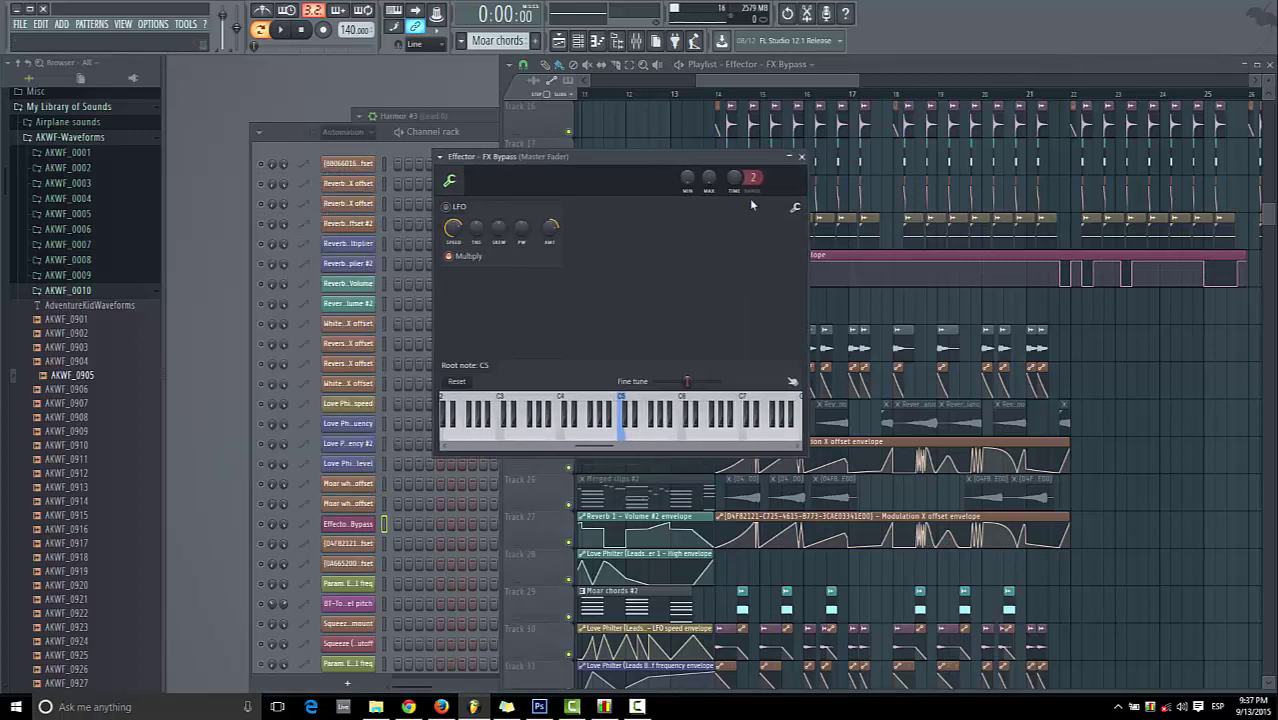
pyautogui.click(441, 158)
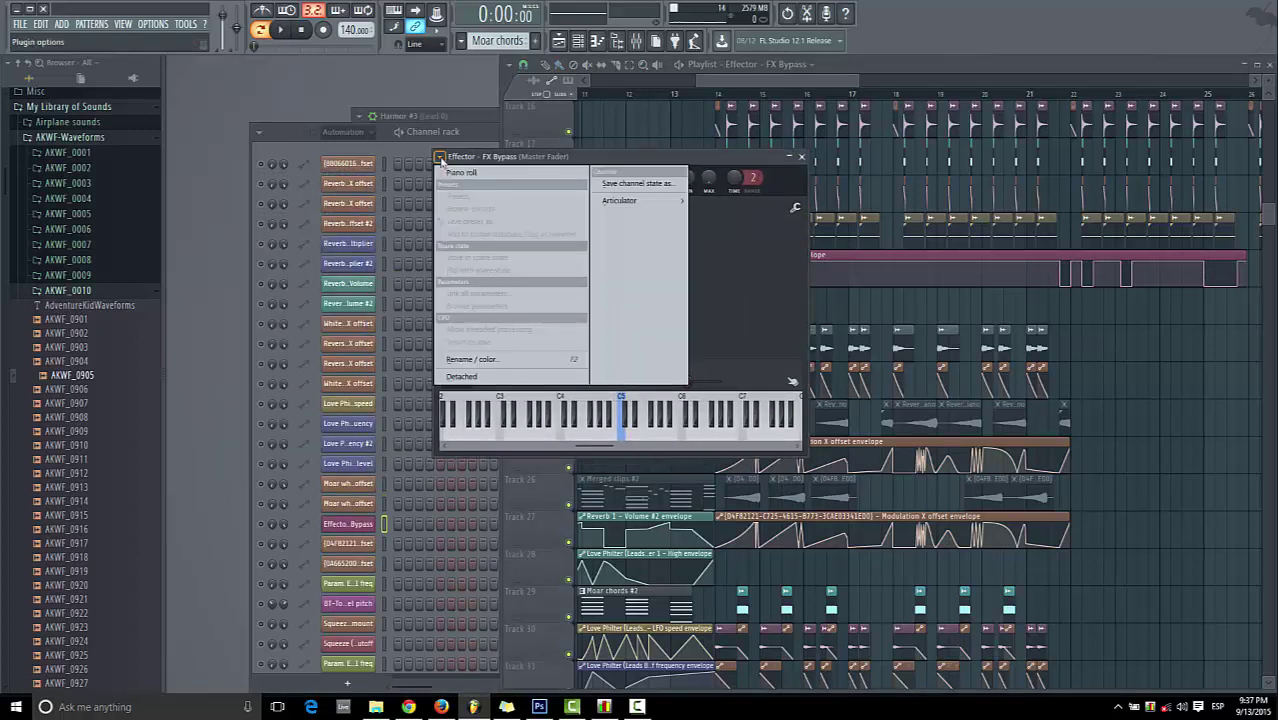
pyautogui.click(605, 183)
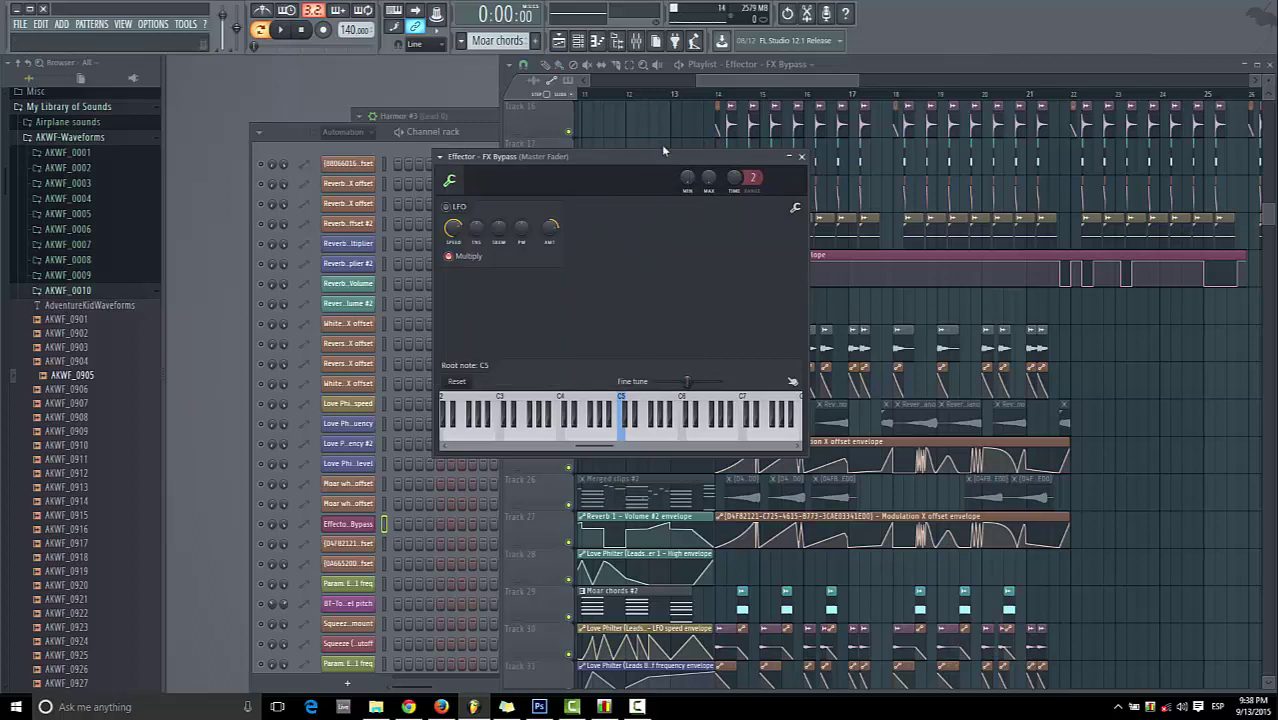
pyautogui.click(801, 157)
# - Examine the Modulation X offset envelopes on Tracks 25 and 27 and the clips around them
pyautogui.scroll(-5, 833, 482)
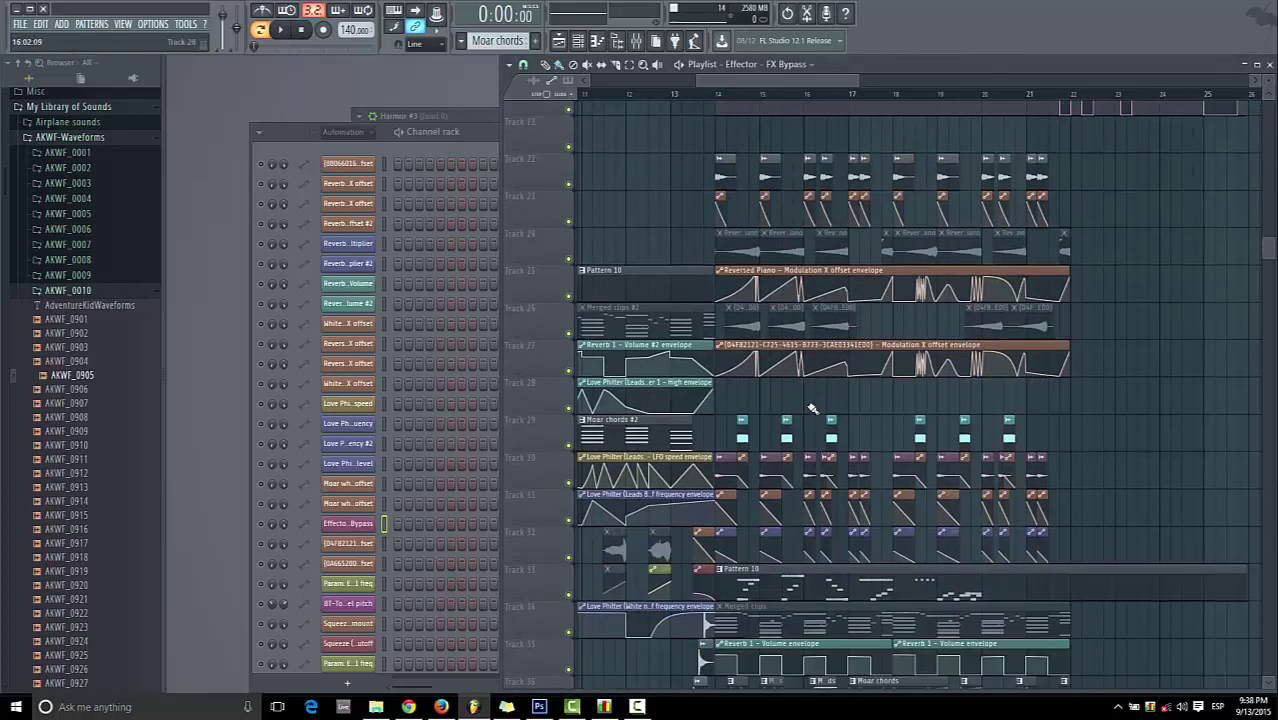
pyautogui.scroll(3, 763, 352)
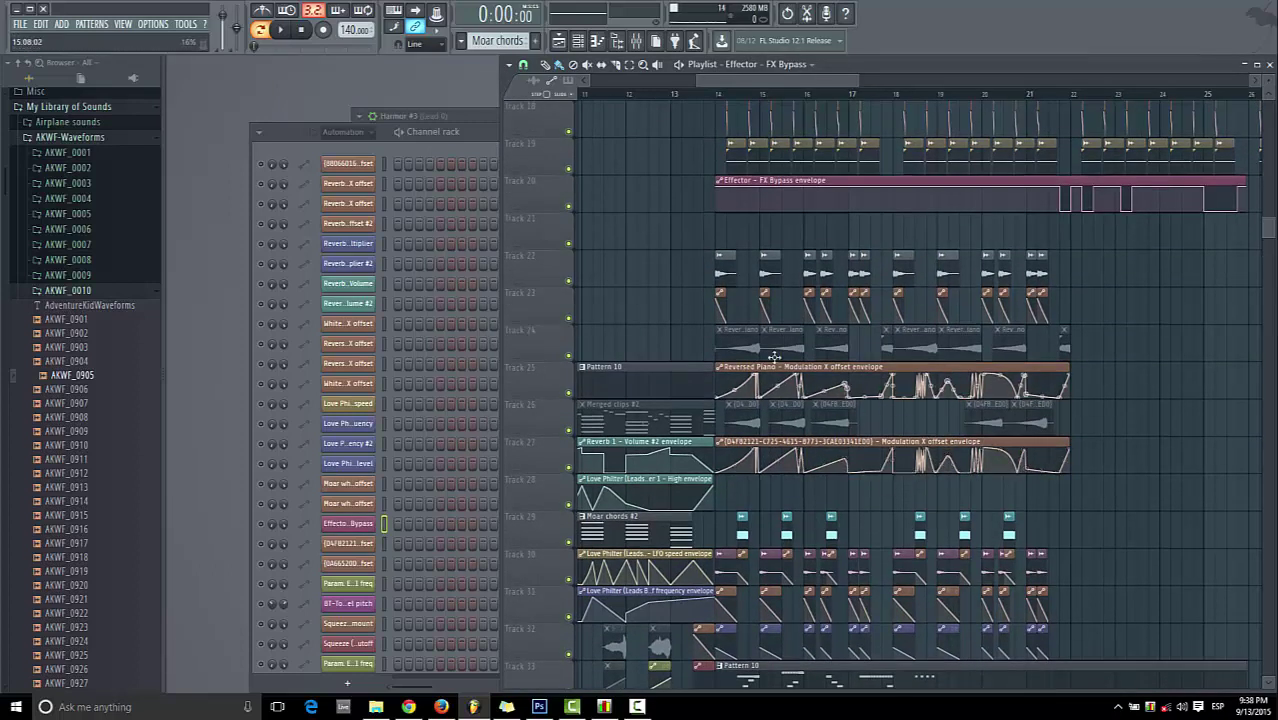
pyautogui.scroll(-3, 876, 432)
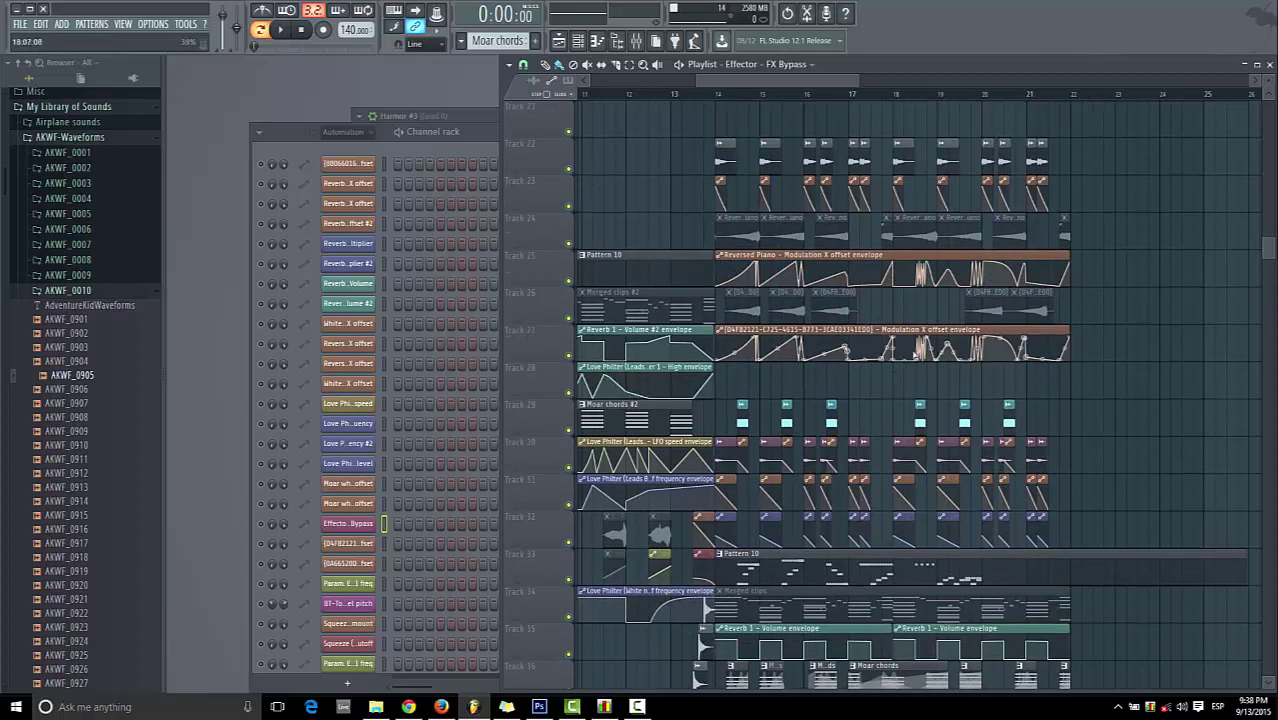
# - Examine the Effector - FX Bypass envelope on Track 20 and the clips around it in the playlist
pyautogui.scroll(8, 810, 400)
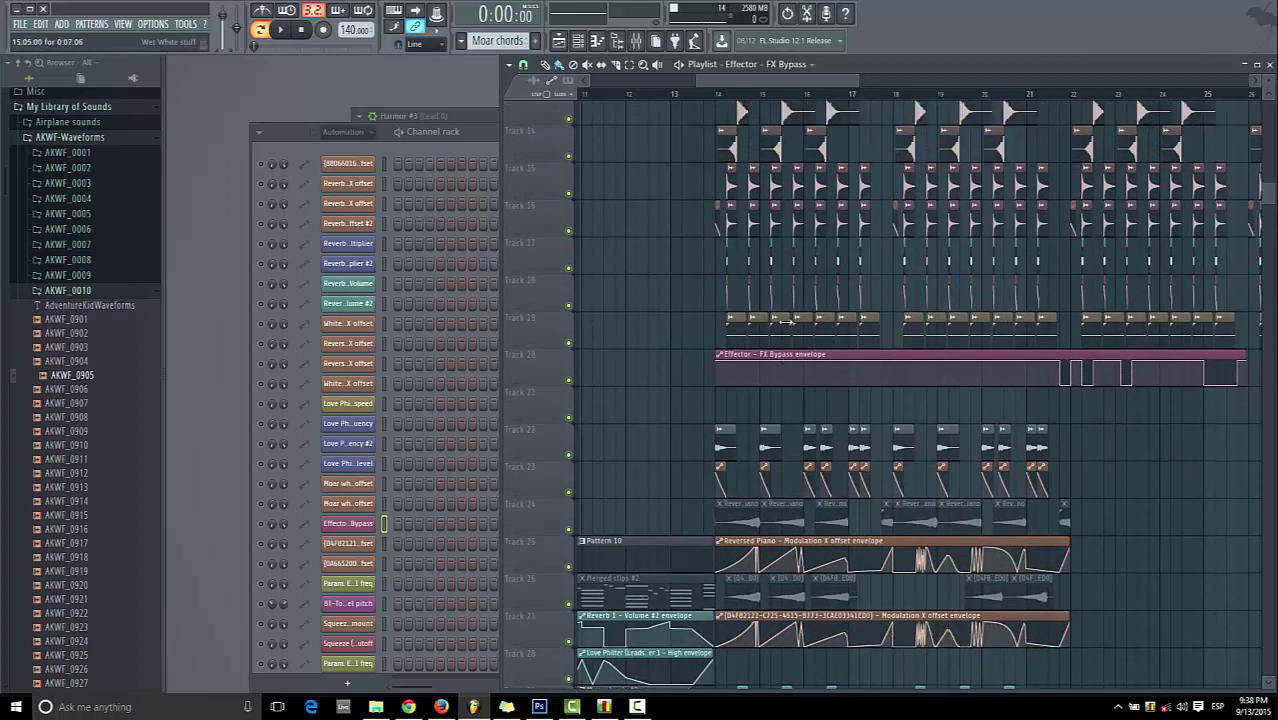
pyautogui.scroll(1, 776, 440)
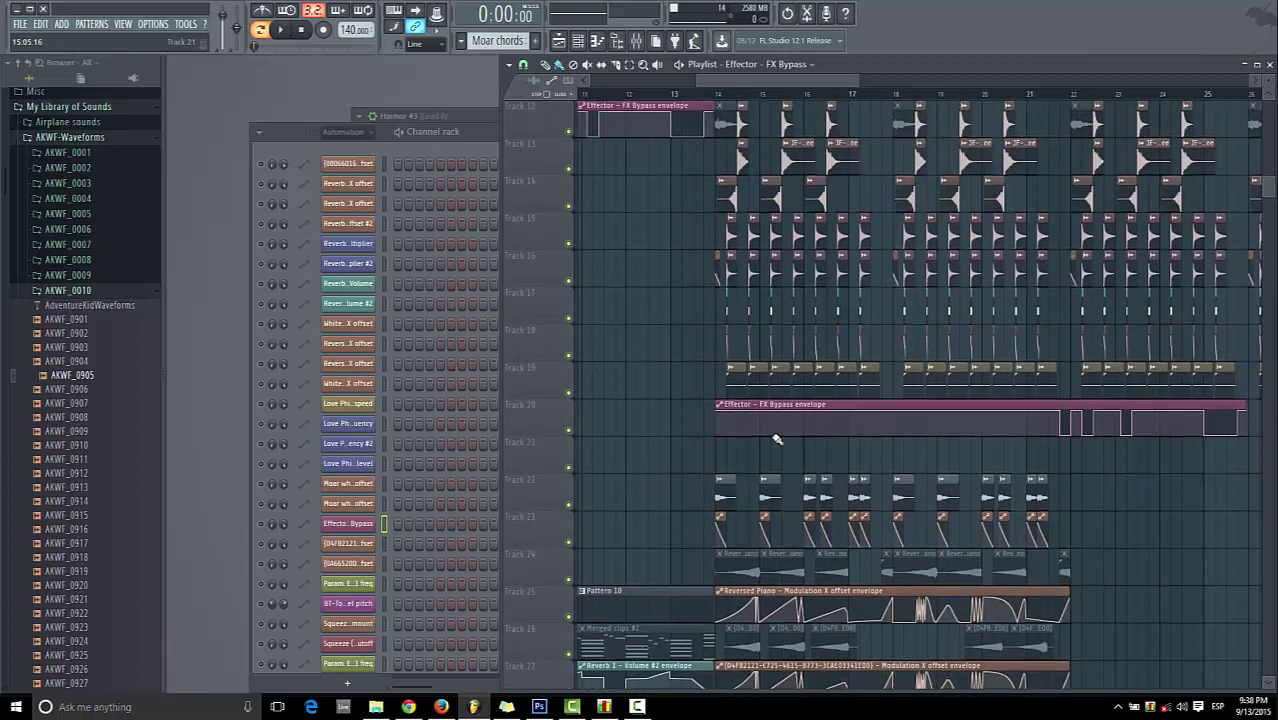
pyautogui.scroll(-5, 776, 440)
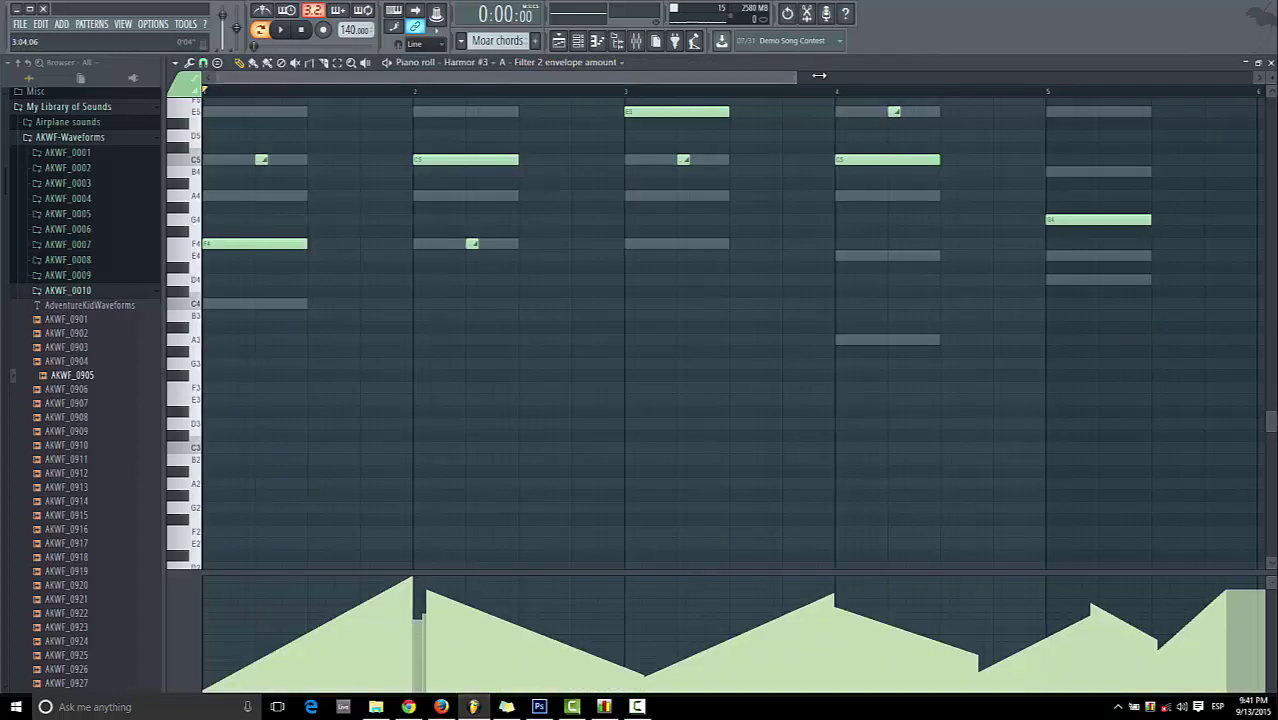
# - Open the Harmor #3 plugin from the channel rack and inspect the automation options of its Pluck time knob
pyautogui.scroll(-3, 791, 80)
pyautogui.click(578, 41)
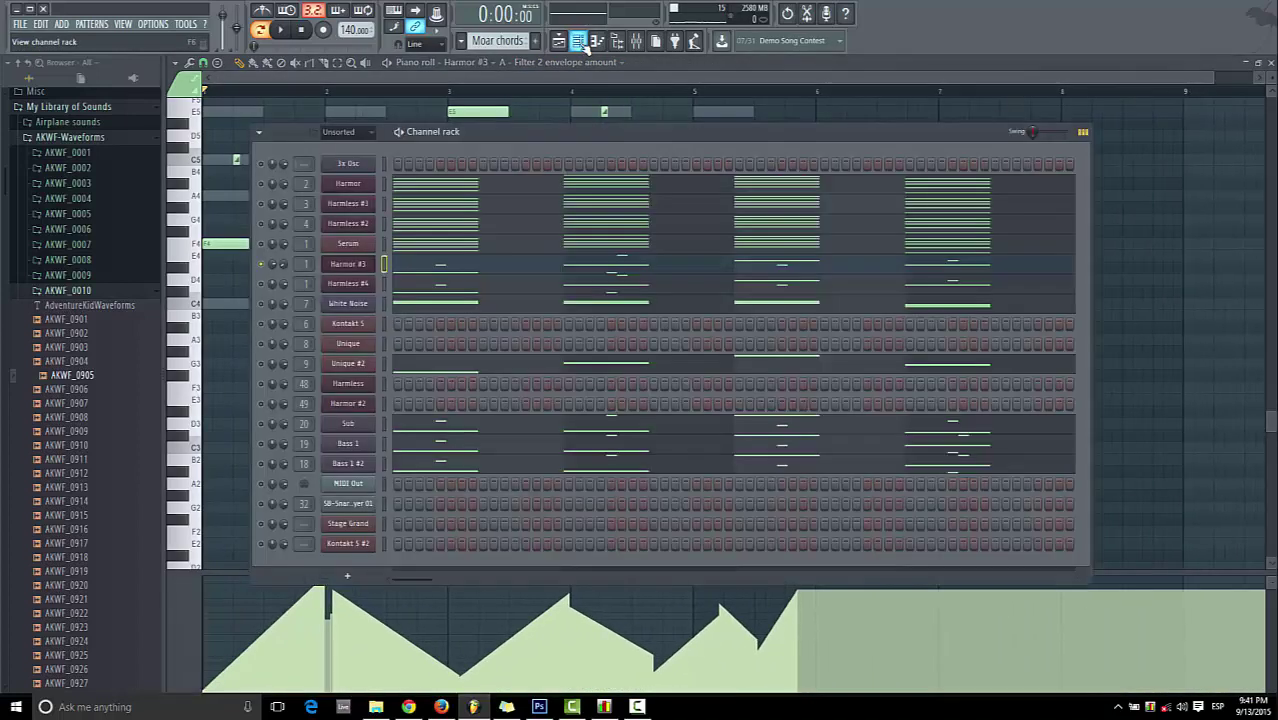
pyautogui.click(348, 266)
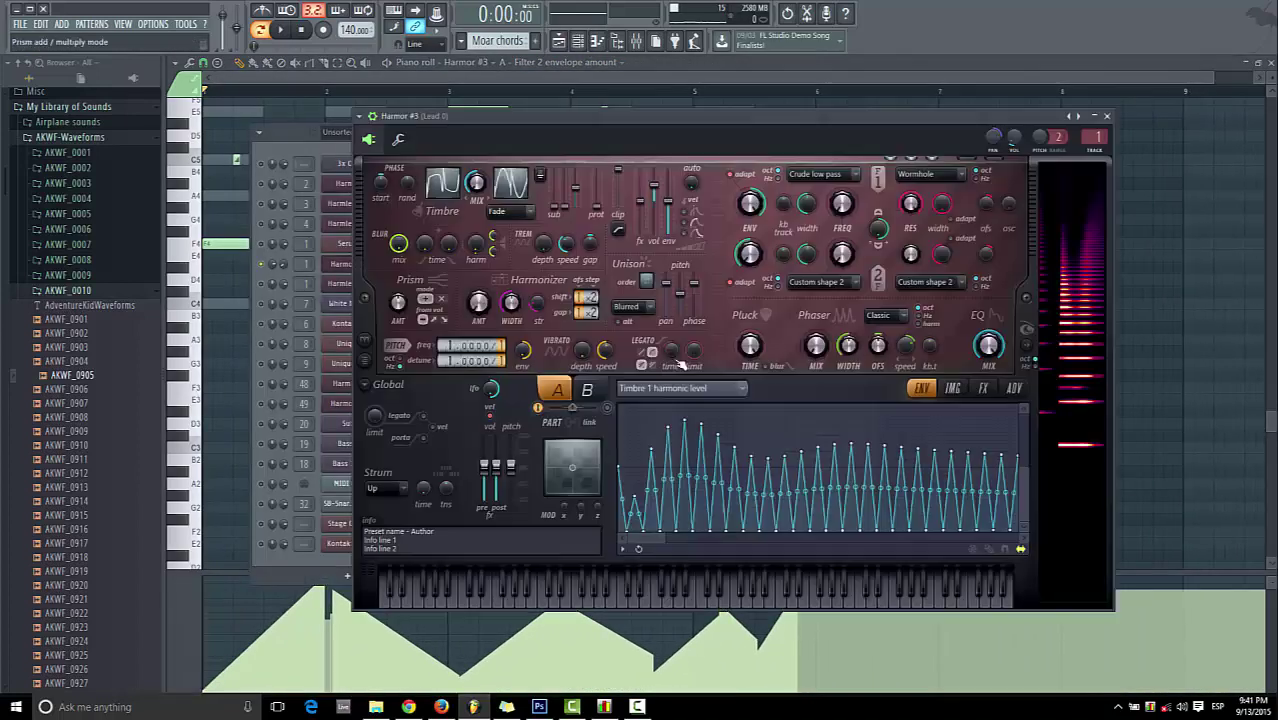
pyautogui.rightClick(756, 350)
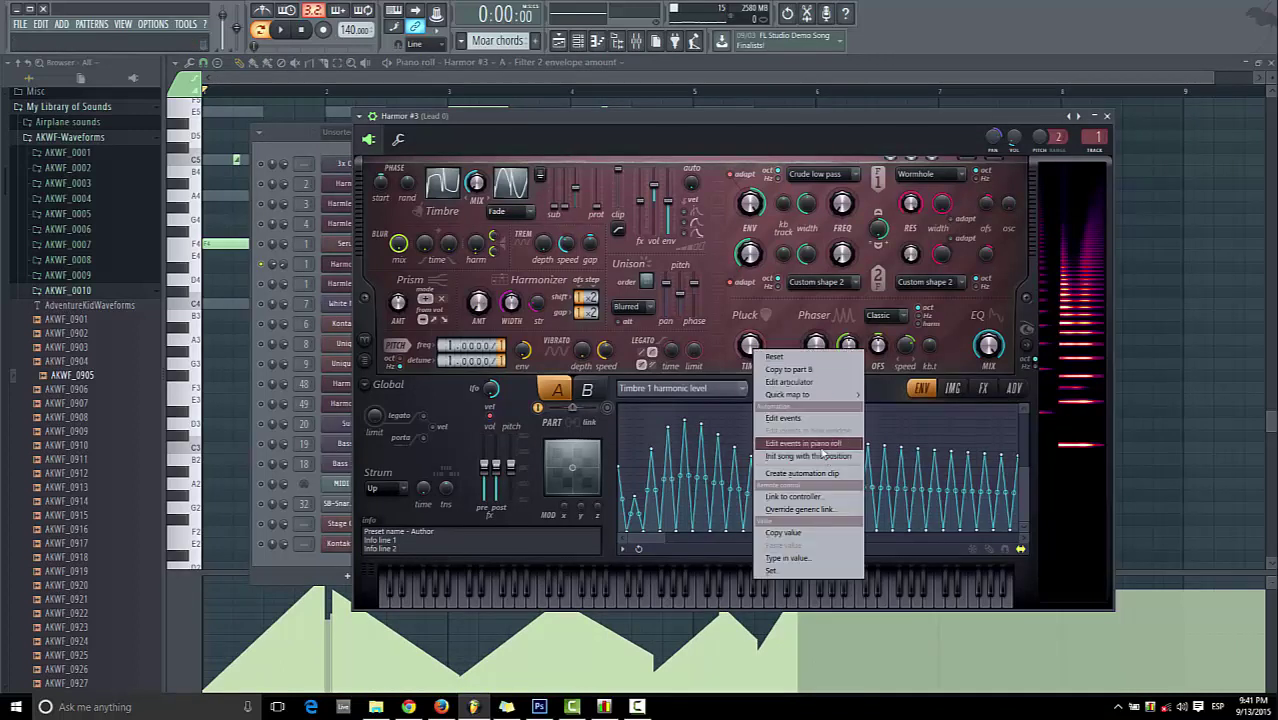
pyautogui.click(729, 294)
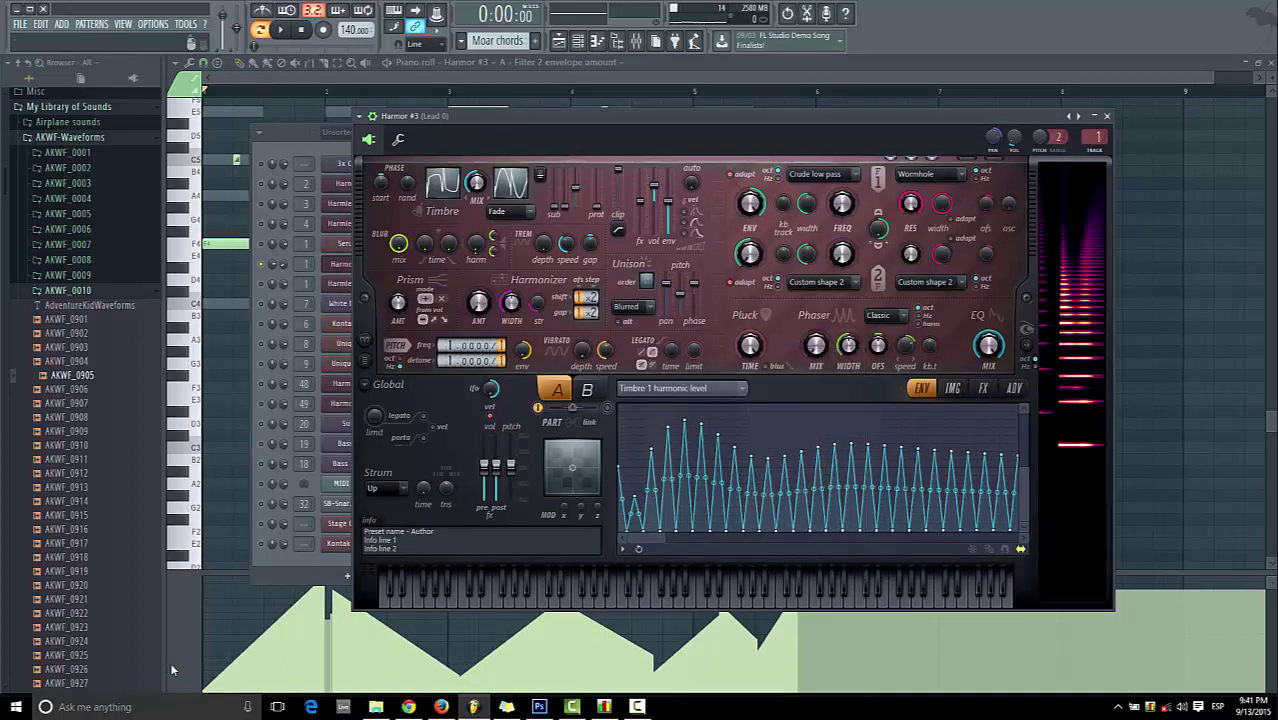
# - Close the Harmor #3 plugin and review the piano roll's list of note properties and automated pattern controls
pyautogui.click(1106, 118)
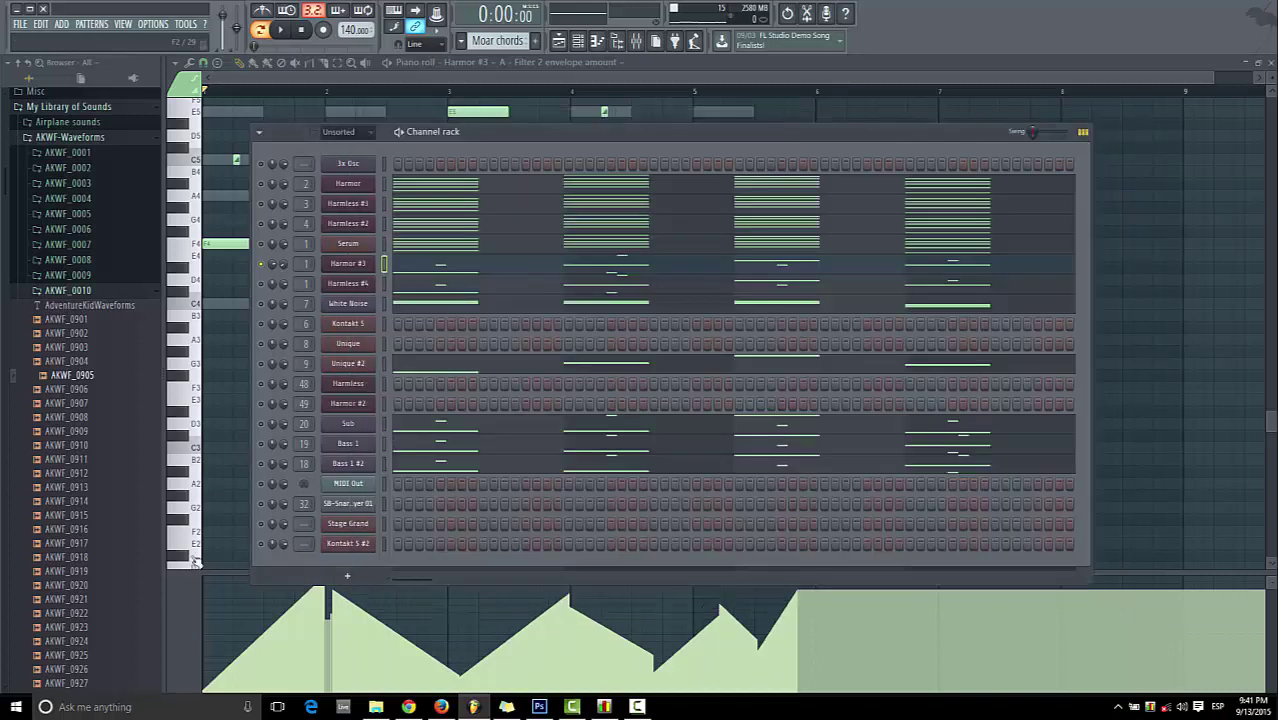
pyautogui.click(190, 610)
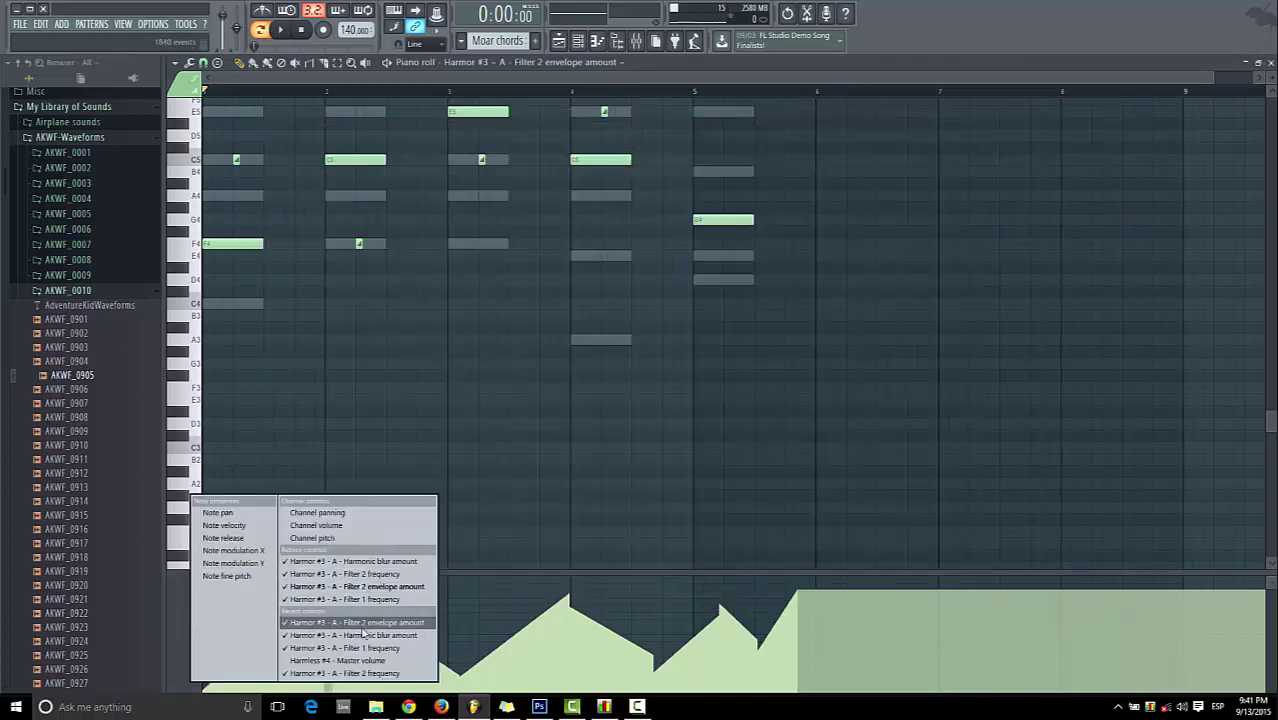
pyautogui.click(172, 614)
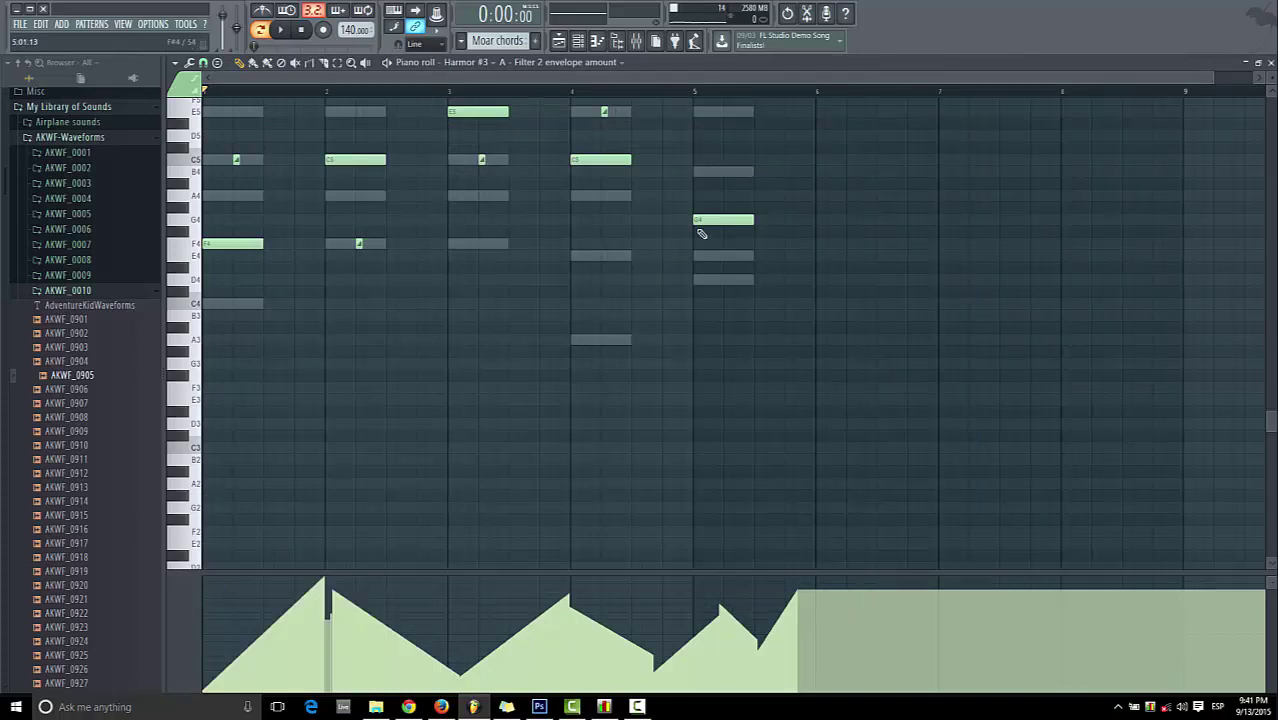
# - Return to the playlist and examine its automation clips together with the automation channels in the channel rack
pyautogui.click(559, 40)
pyautogui.click(578, 40)
pyautogui.click(578, 40)
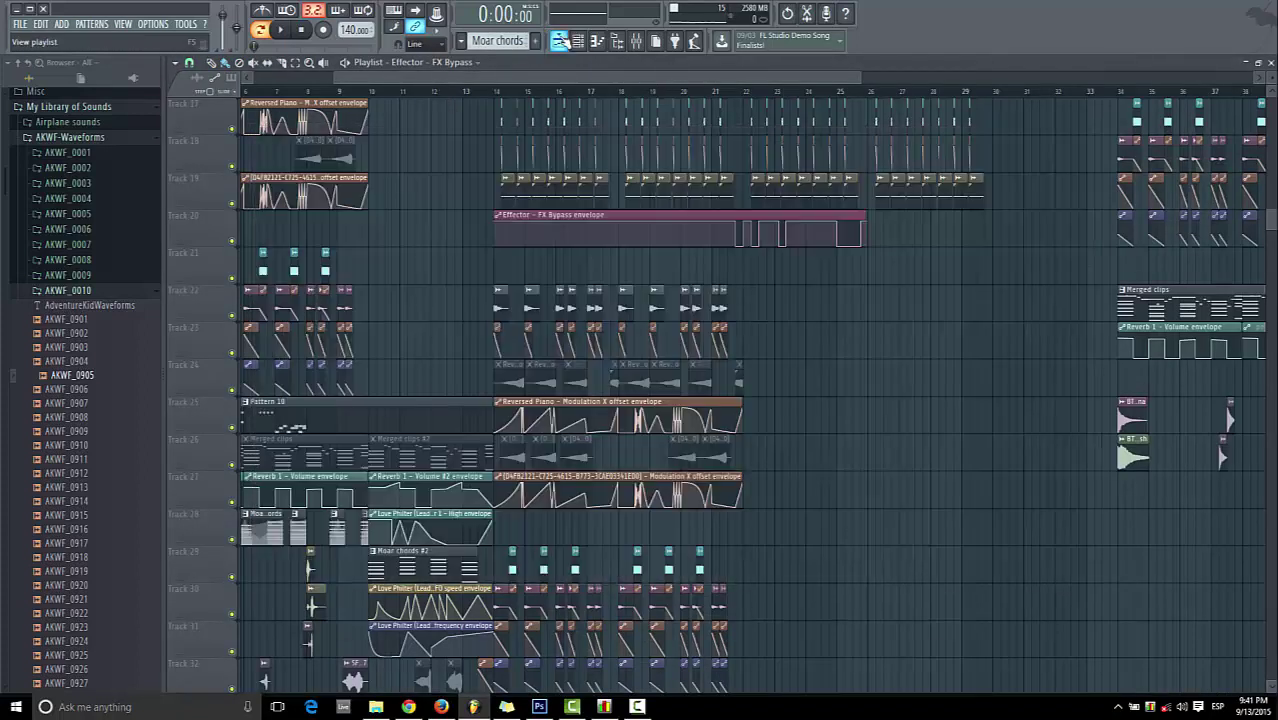
pyautogui.click(578, 40)
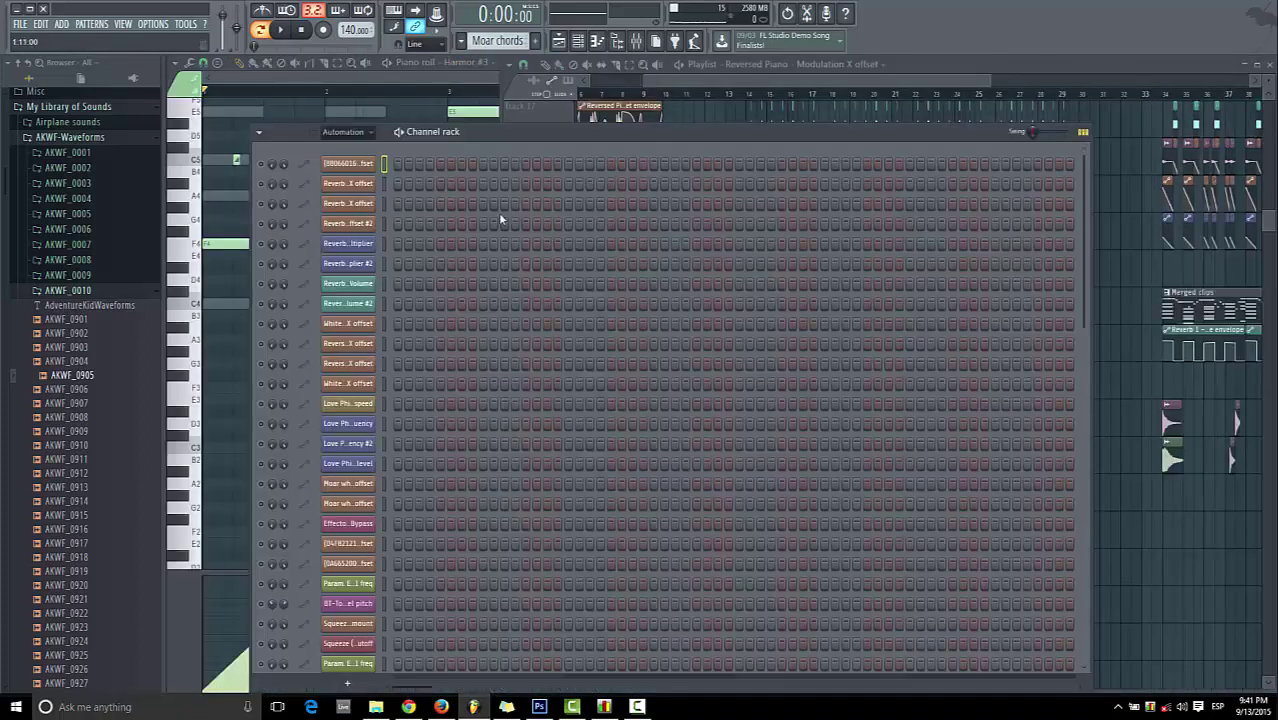
pyautogui.scroll(-1, 498, 215)
pyautogui.scroll(5, 498, 215)
pyautogui.moveTo(689, 79); pyautogui.dragTo(590, 80)
# - Show the Unsorted channels in the channel rack and open the piano roll of Harmor #3
pyautogui.click(426, 214)
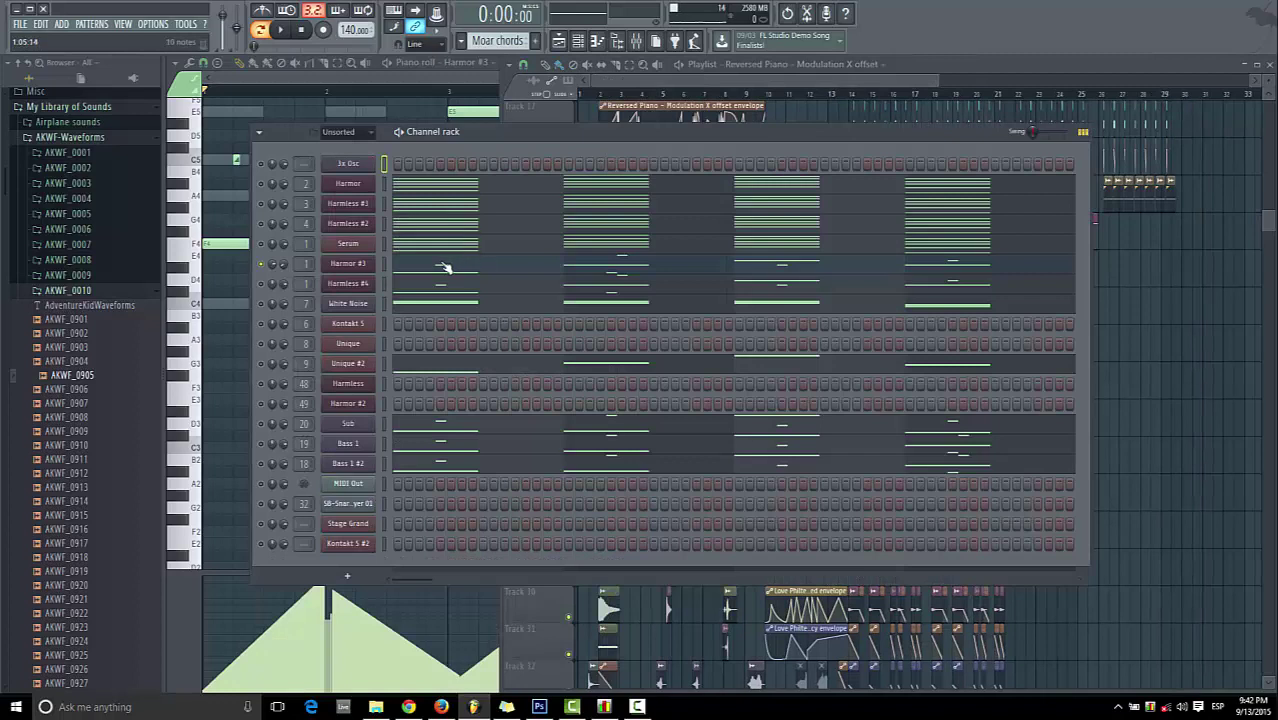
pyautogui.click(440, 268)
pyautogui.scroll(-3, 290, 485)
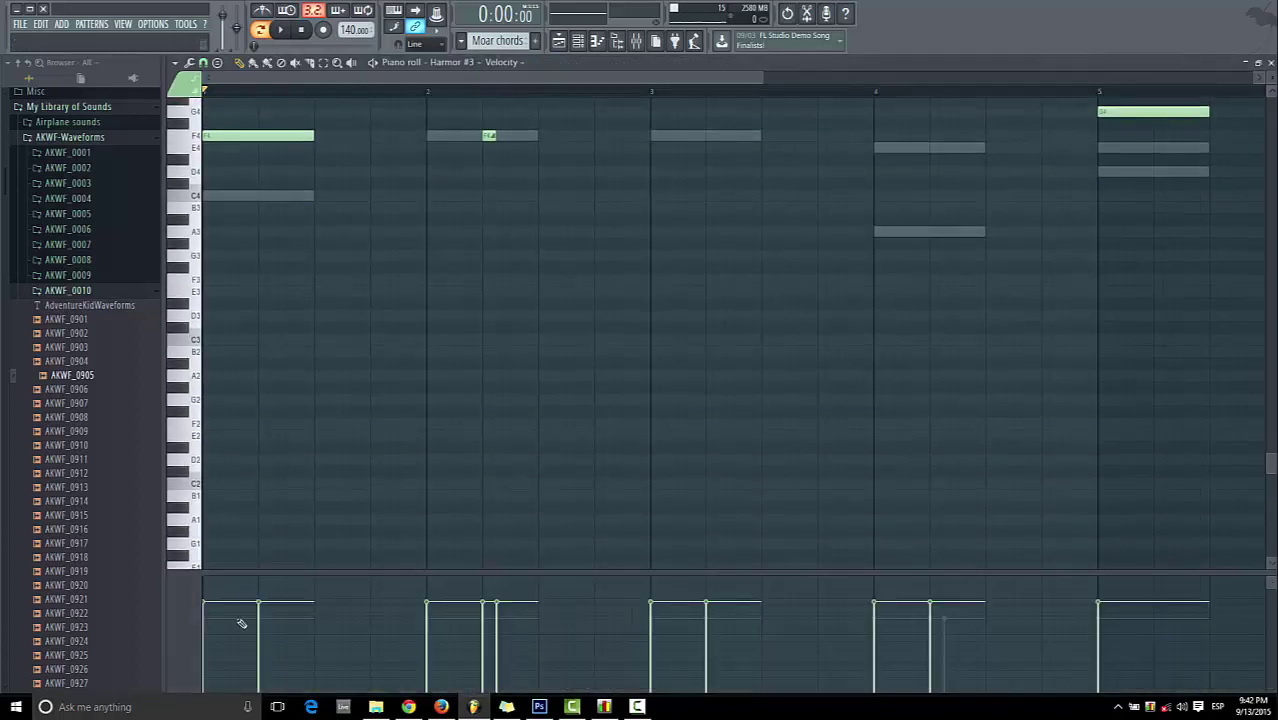
# - Display the Harmor #3 - A - Harmonic blur amount events in the piano roll's event lane
pyautogui.click(188, 627)
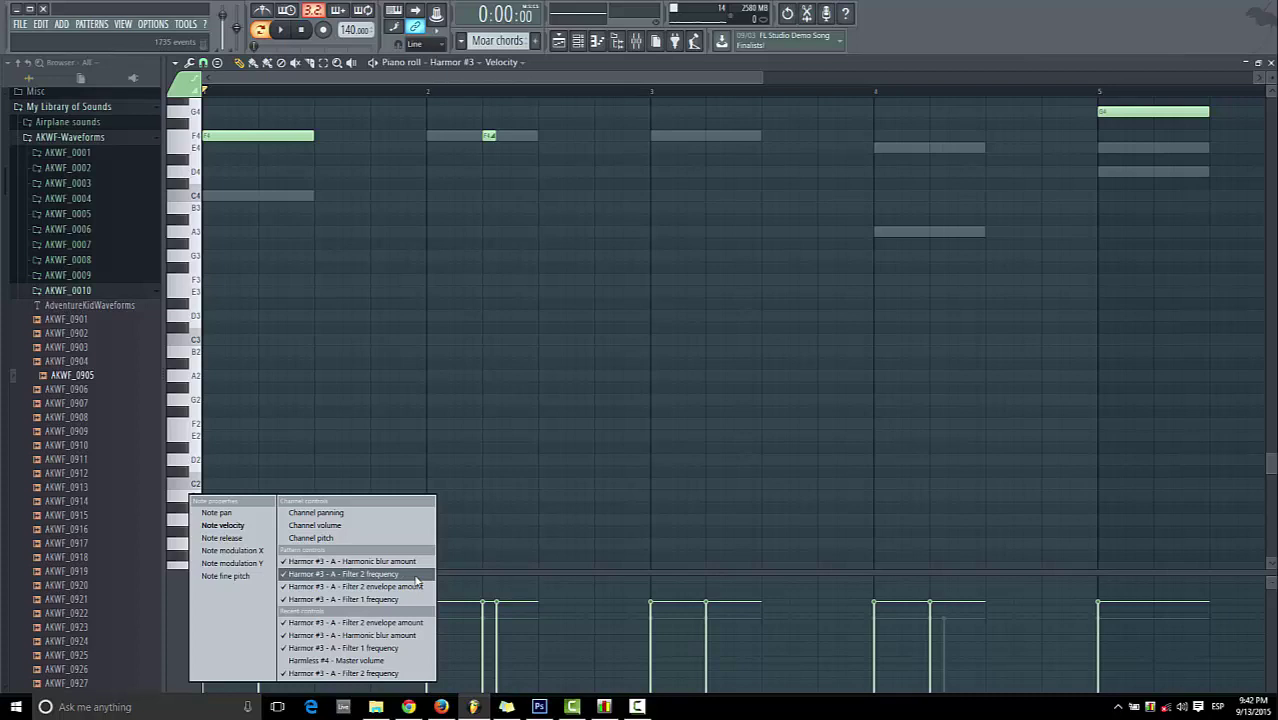
pyautogui.click(350, 561)
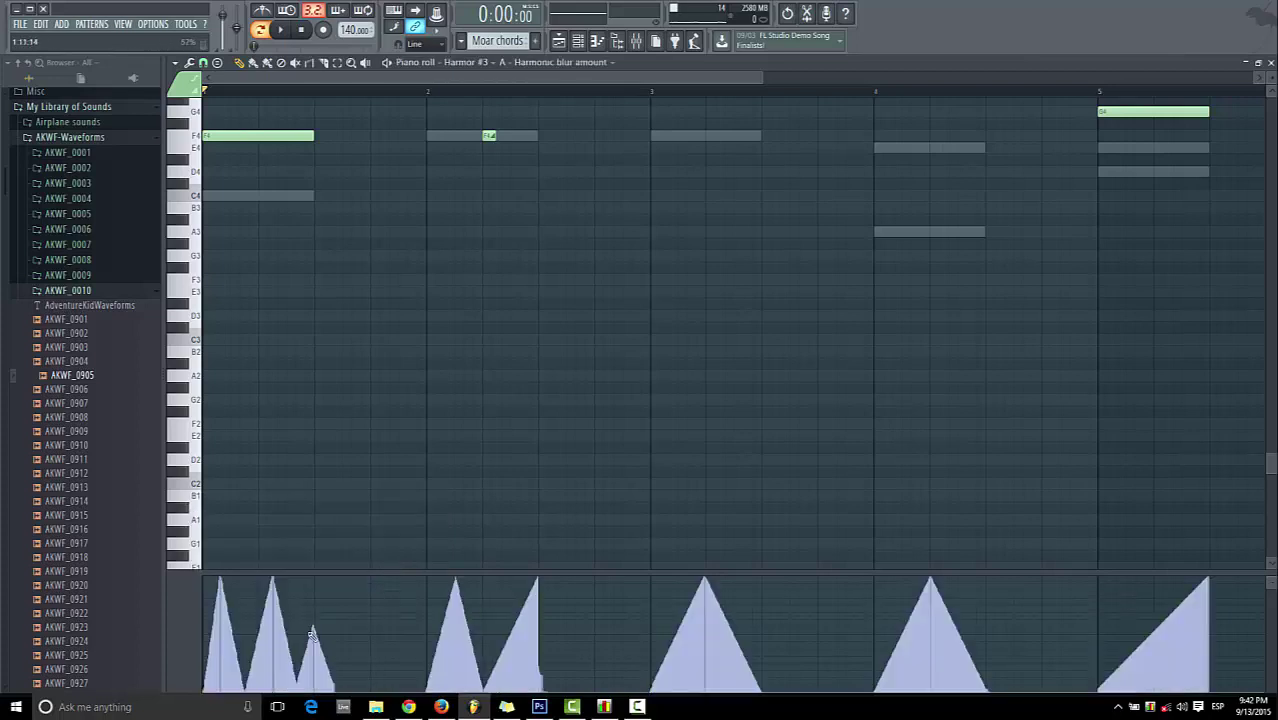
pyautogui.scroll(8, 408, 466)
# - Open the Harmor #3 plugin and play the pattern to watch the automated harmonic blur knob, pausing playback at the end
pyautogui.press('F6')
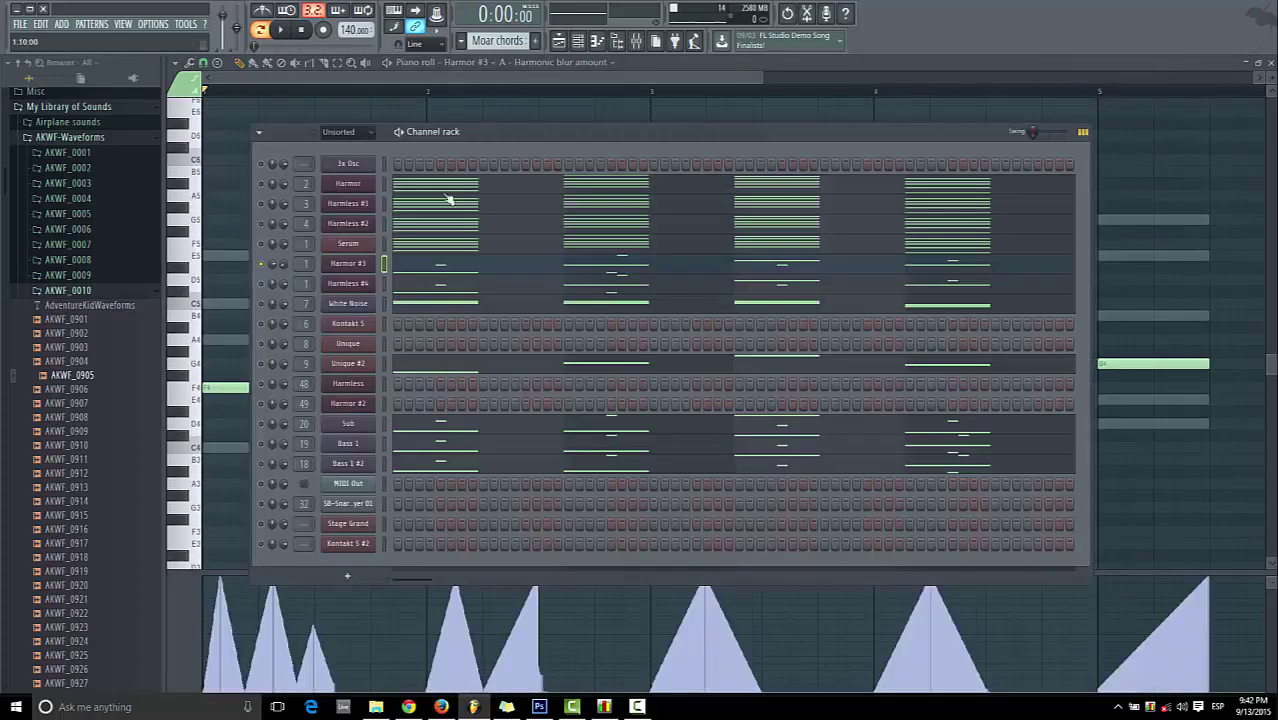
pyautogui.click(370, 262)
pyautogui.press('space')
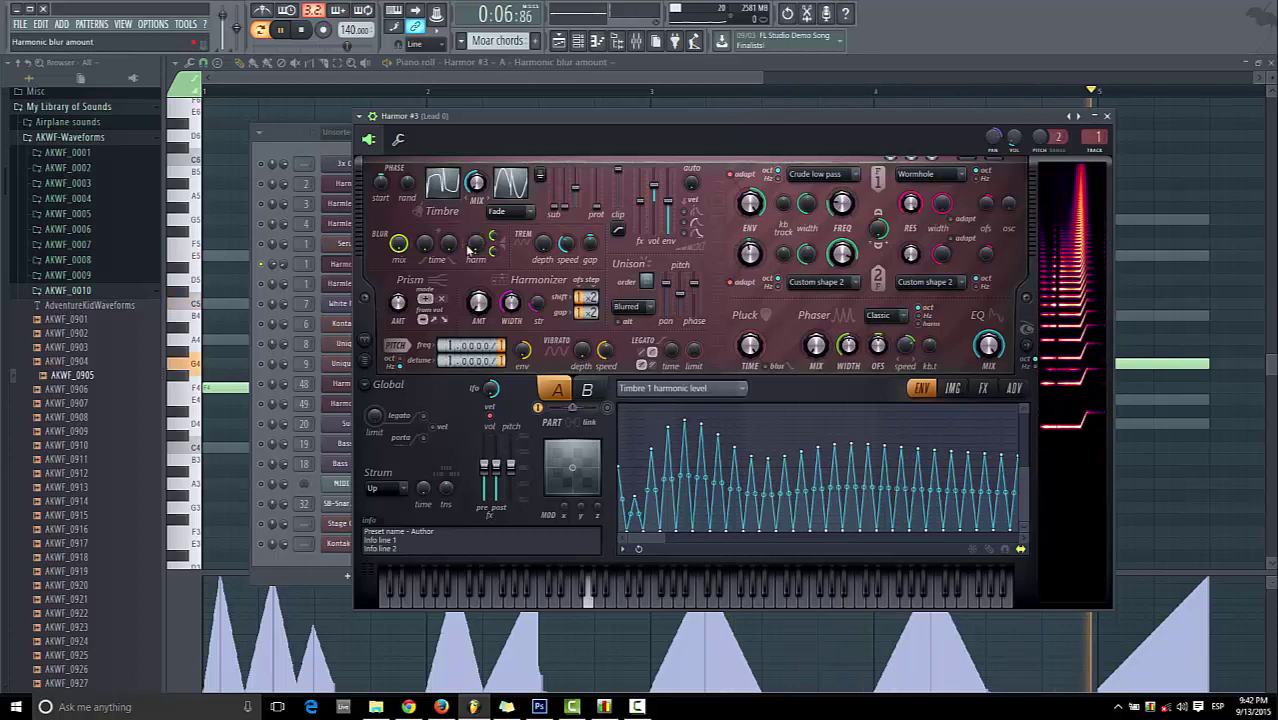
pyautogui.click(283, 29)
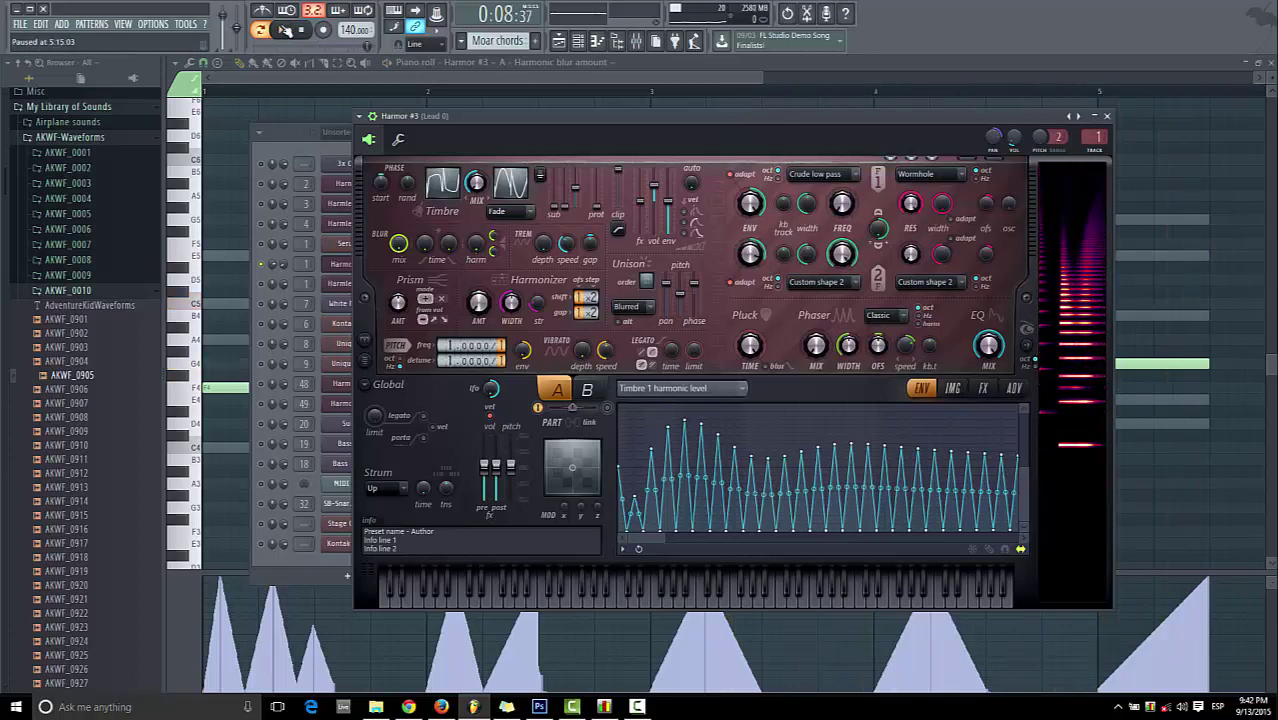